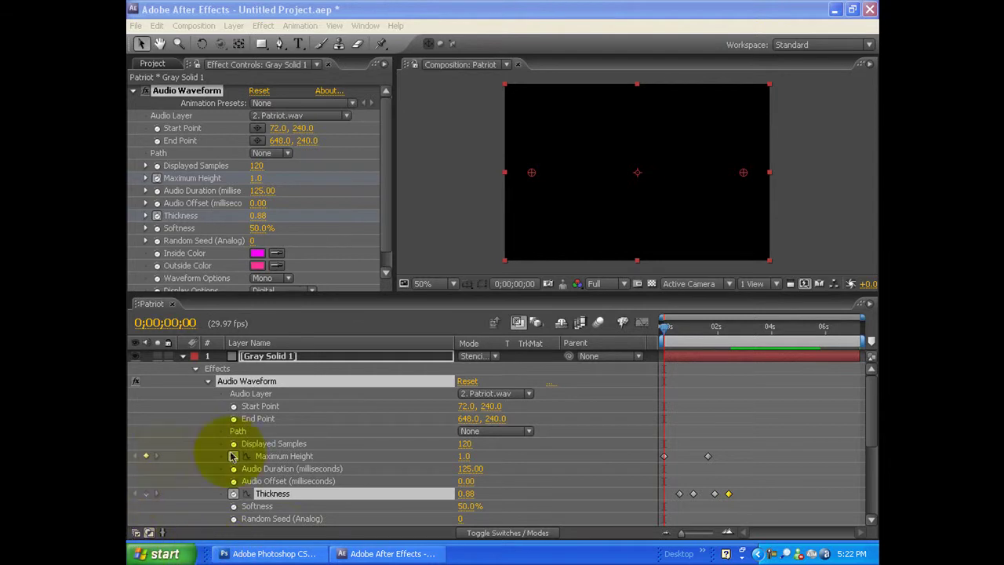
- Twirl up Gray Solid 1's Audio Waveform properties so the solid, Patriot.wav and Bank4doublekill.avi layers show
left_click_drag(870, 447, 871, 342)
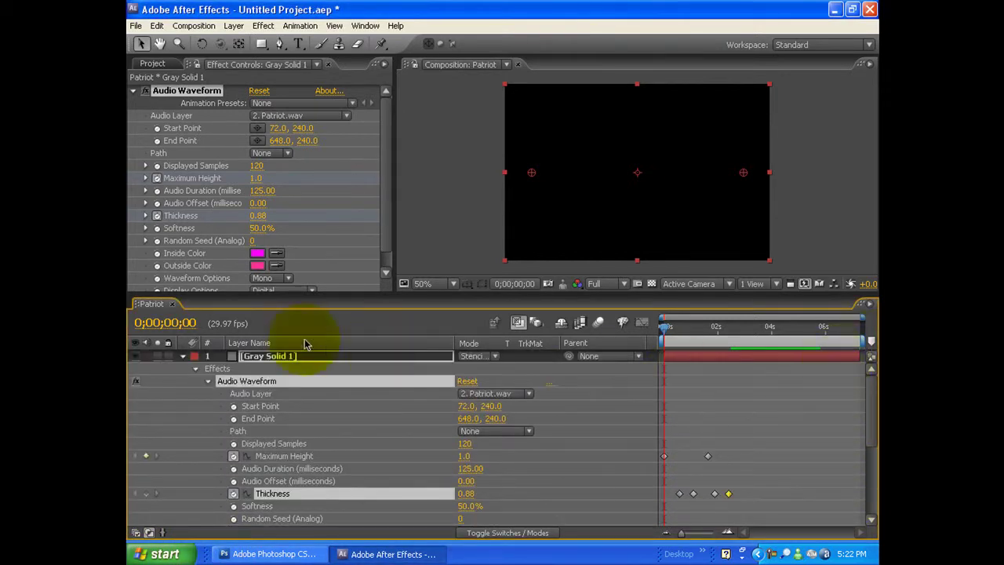
left_click(183, 355)
- Show the Project panel and inspect the Patriot comp and Bank4doublekill.avi items
left_click(233, 409)
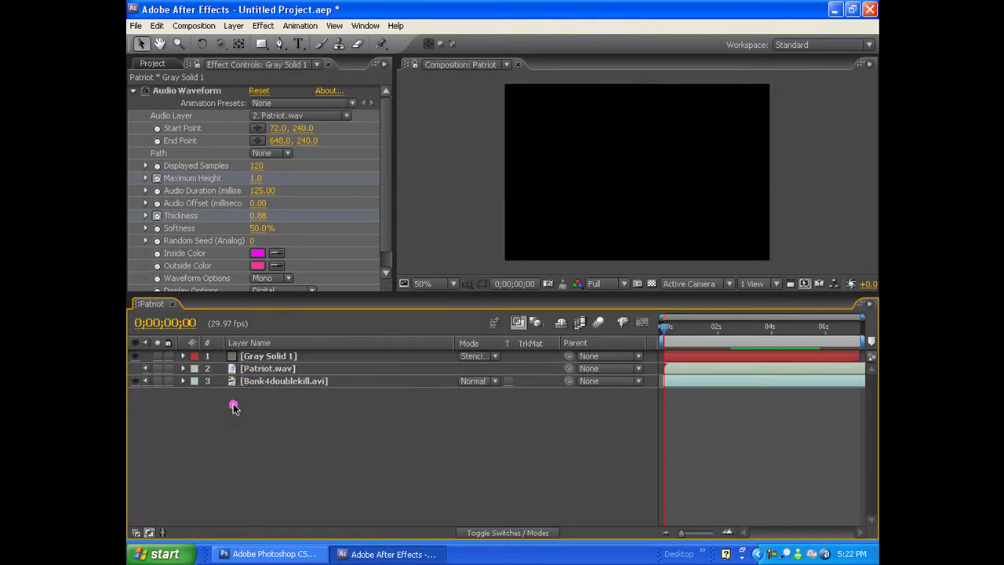
left_click(151, 63)
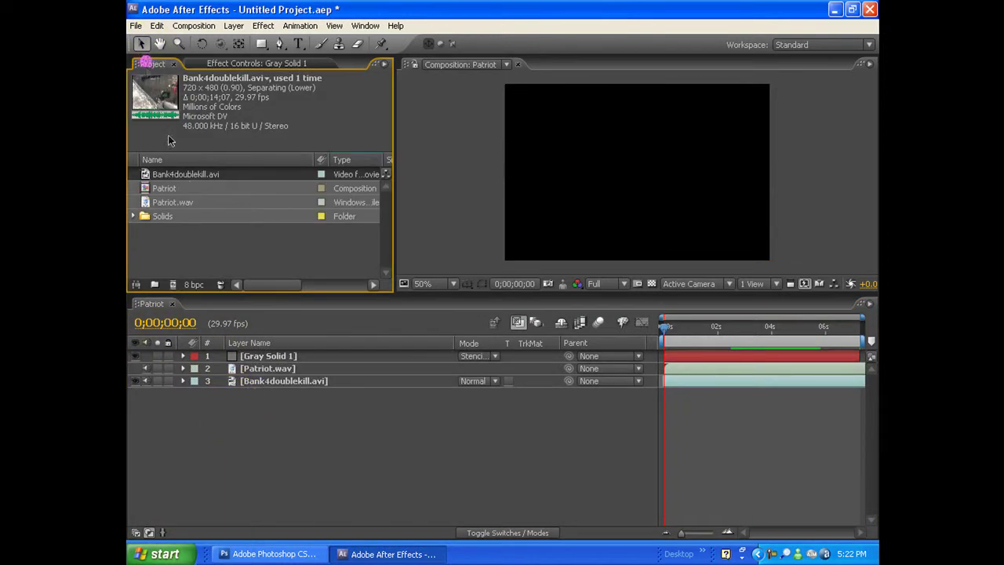
left_click(172, 202)
left_click(161, 189)
left_click(167, 174)
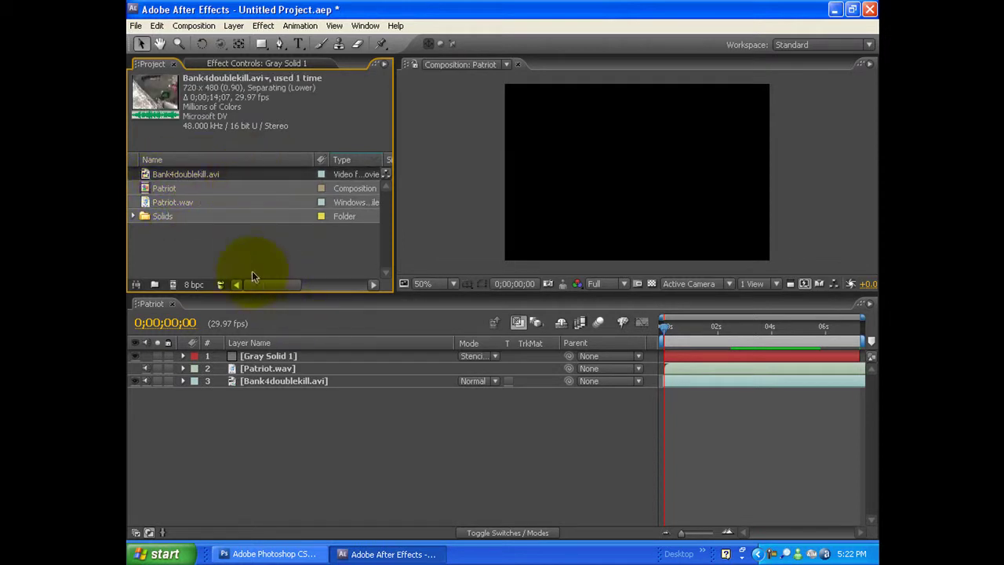
- Add Patriot.wav to the comp, delete the duplicate top Patriot.wav layer, and reselect layers
mouse_move(171, 204)
left_mouse_down()
mouse_move(303, 382)
mouse_move(181, 201)
mouse_move(191, 206)
left_mouse_up()
key("ctrl+slash")
left_click(269, 368)
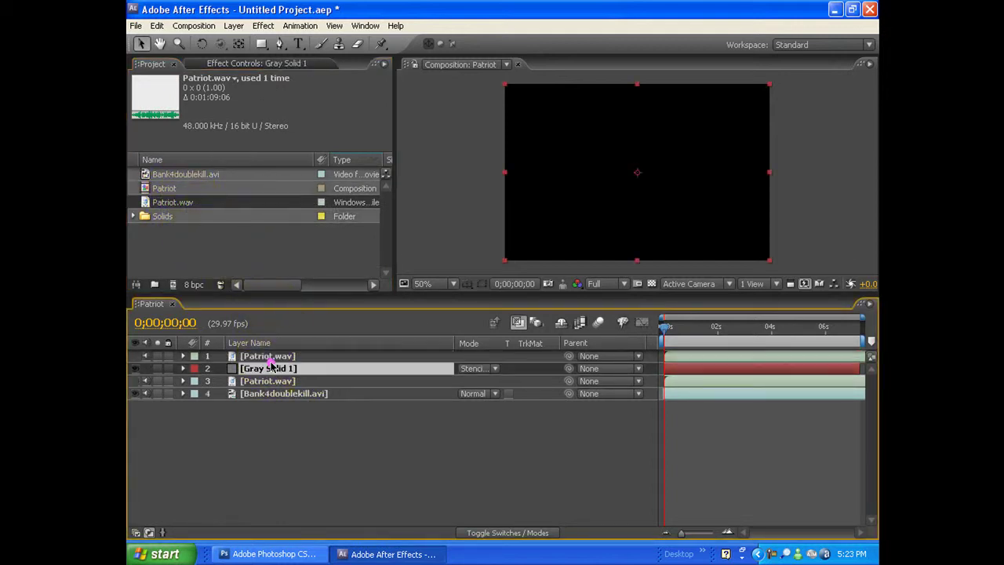
left_click(272, 357)
key("Delete")
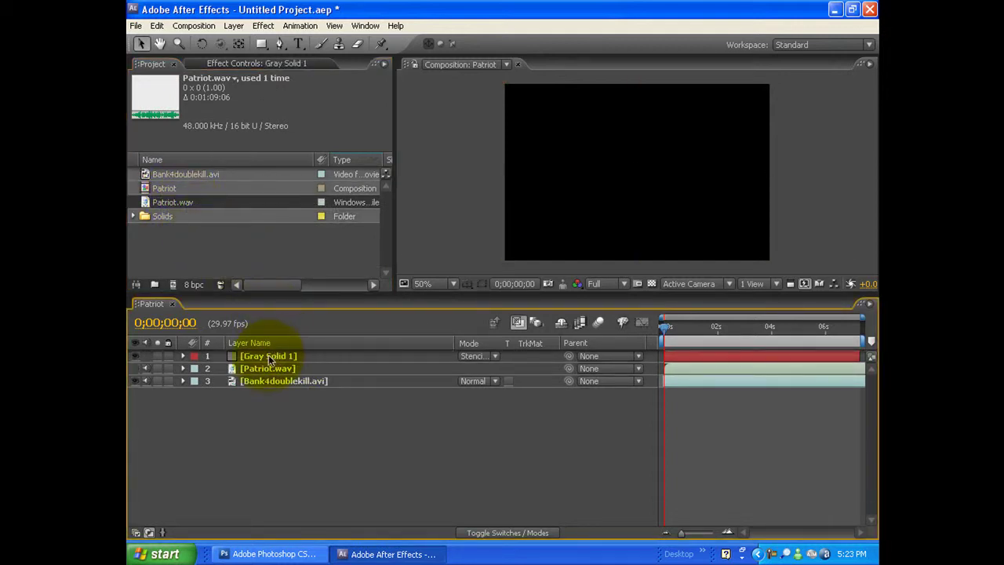
left_click(270, 357)
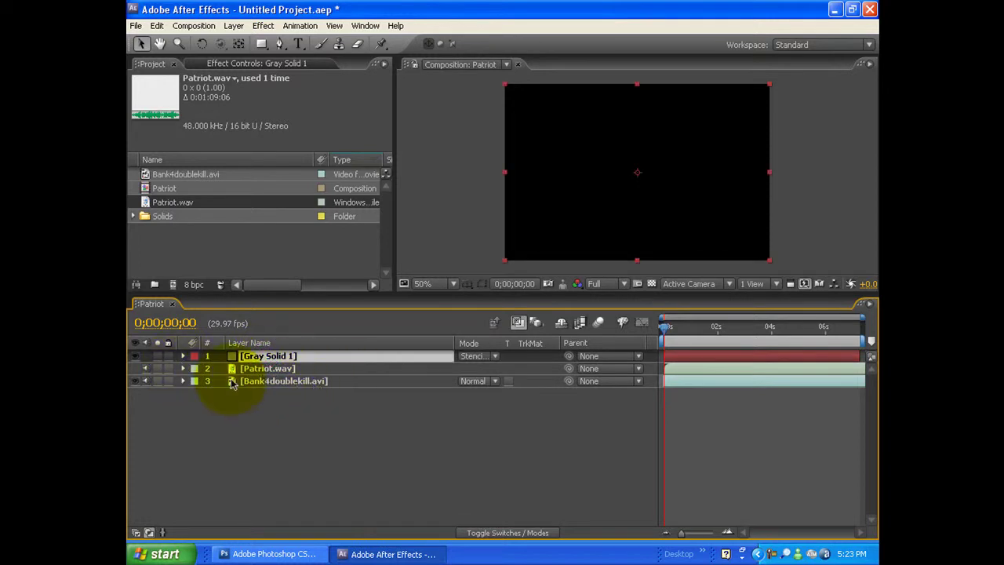
left_click(262, 386)
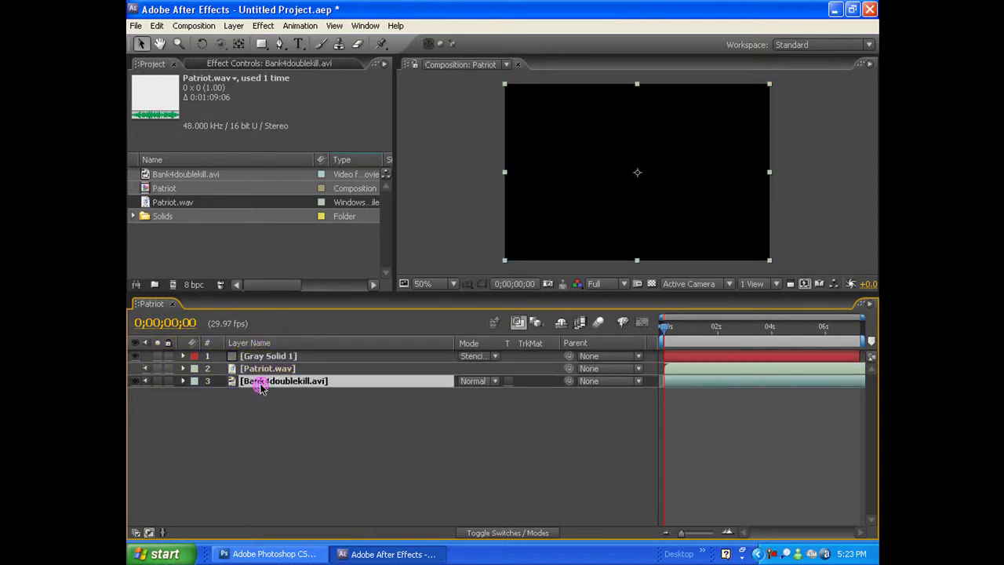
- Reselect Gray Solid 1 and display its Audio Waveform settings in Effect Controls
right_click(309, 409)
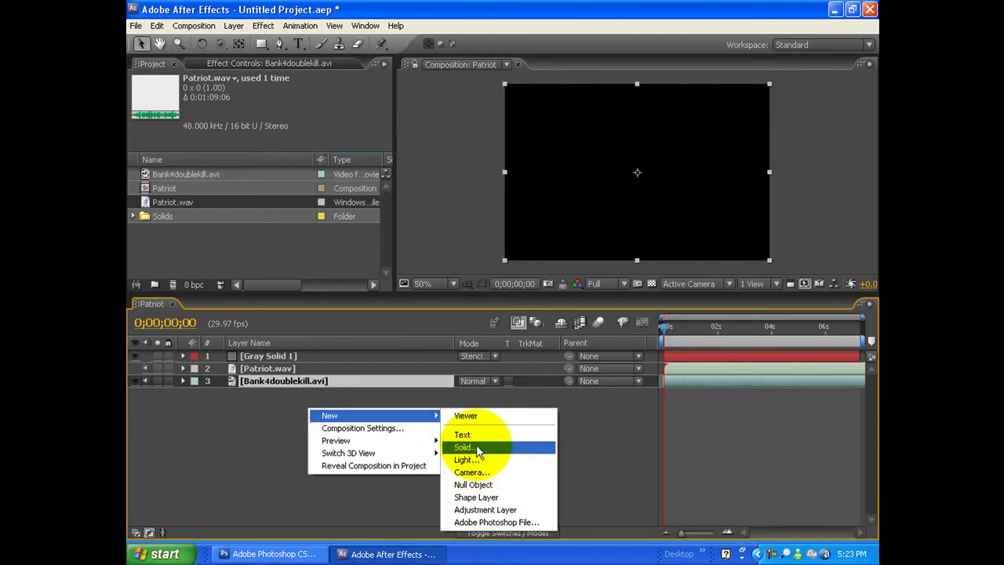
left_click(278, 453)
left_click(268, 357)
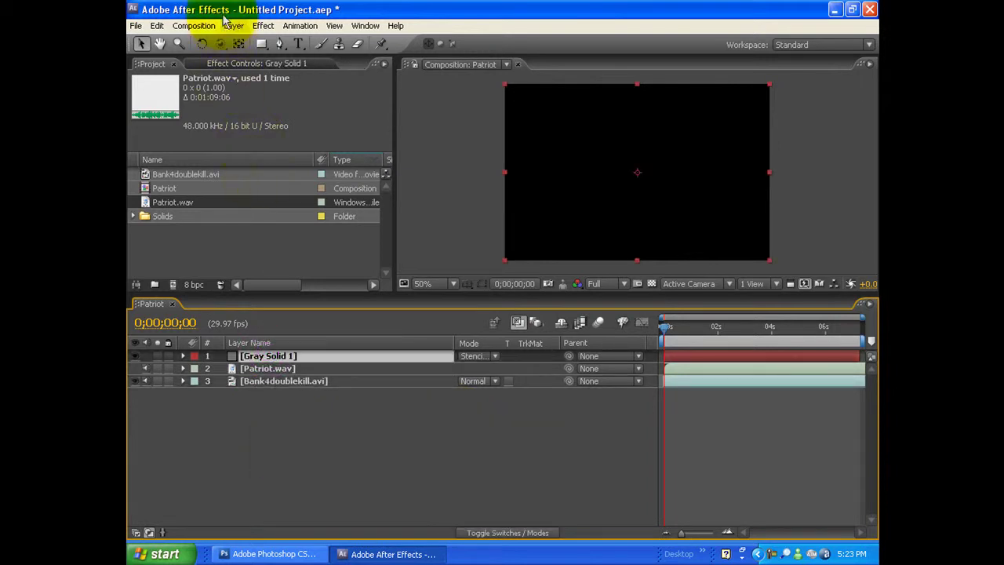
left_click(257, 27)
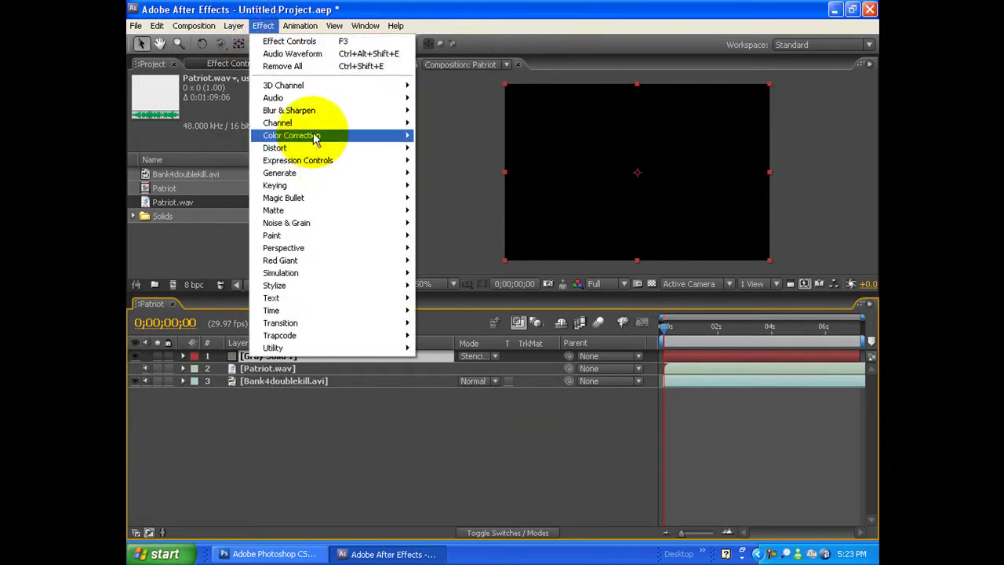
mouse_move(316, 179)
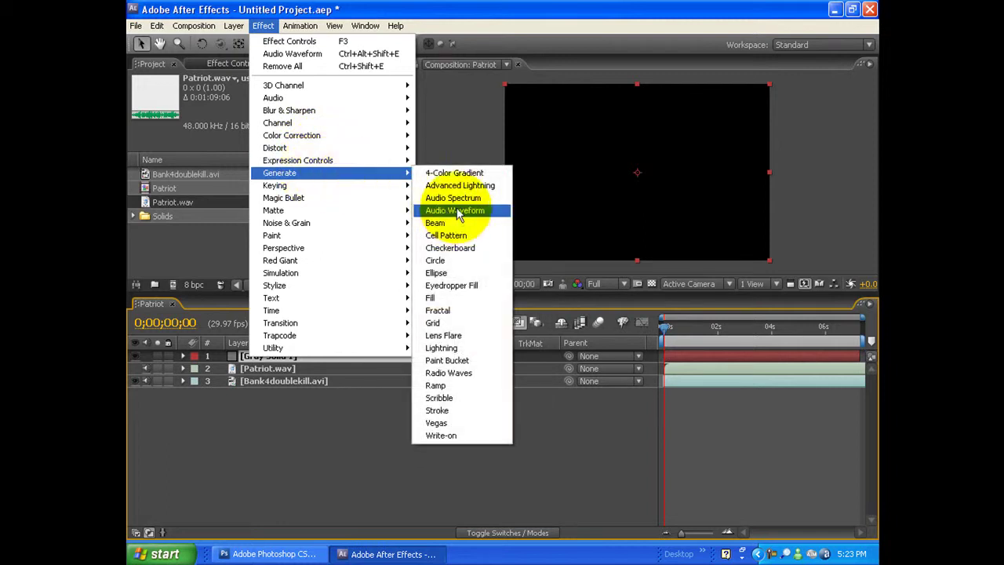
left_click(267, 404)
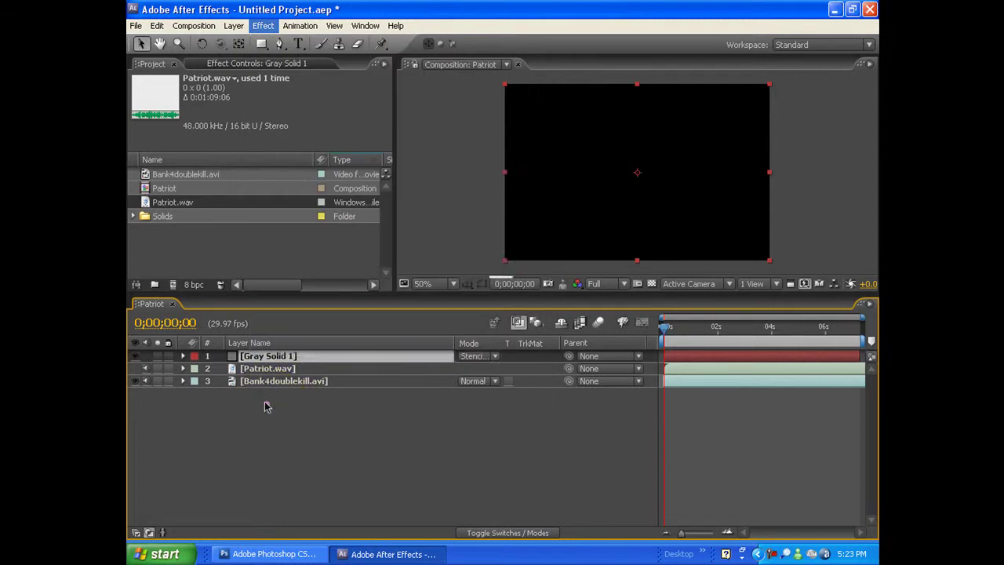
left_click(243, 357)
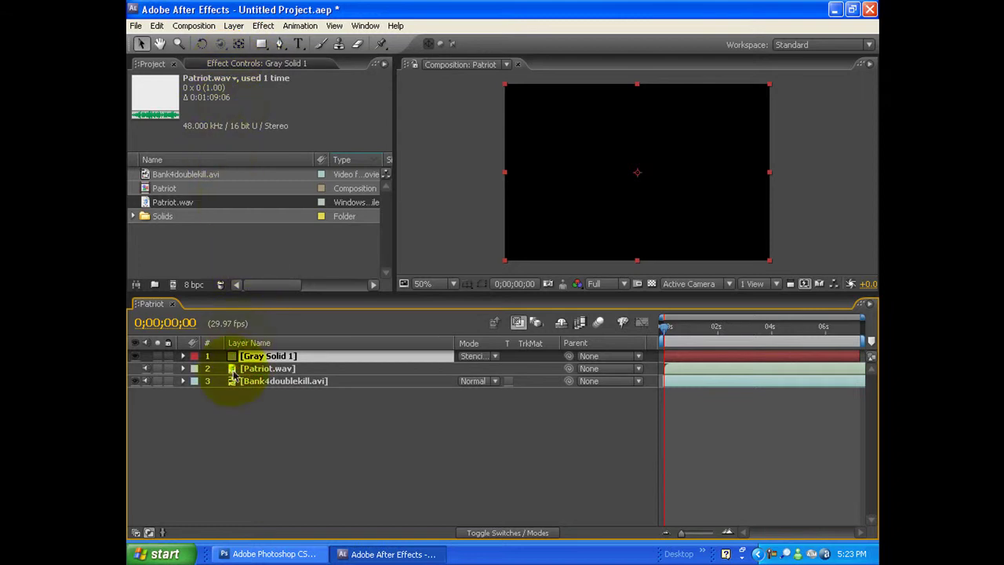
left_click(232, 65)
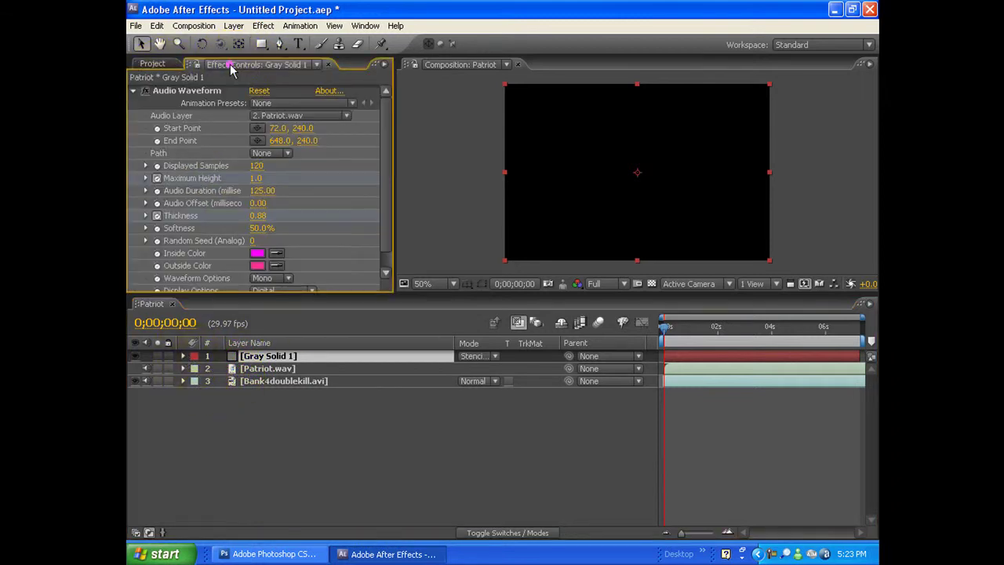
left_click(271, 116)
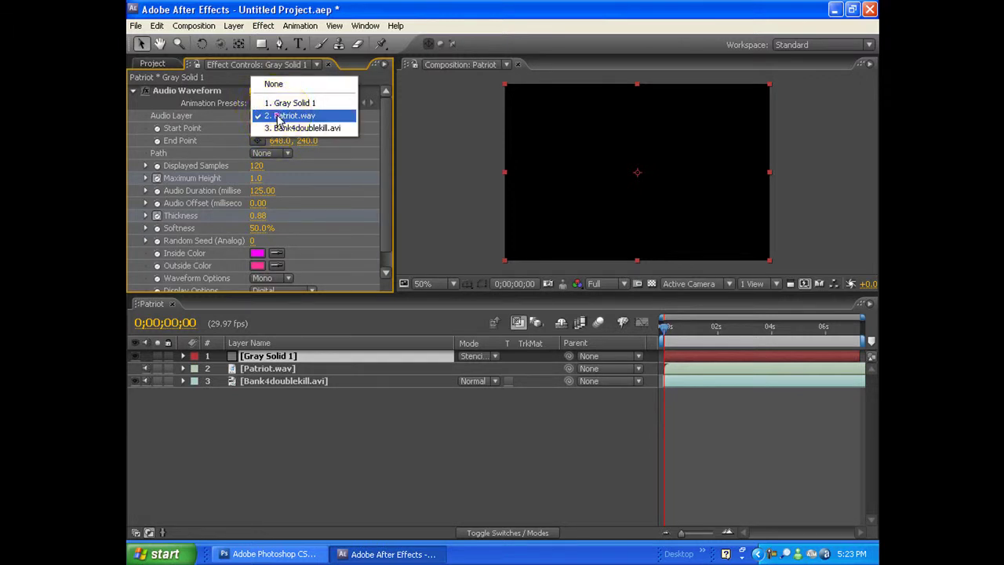
left_click(287, 116)
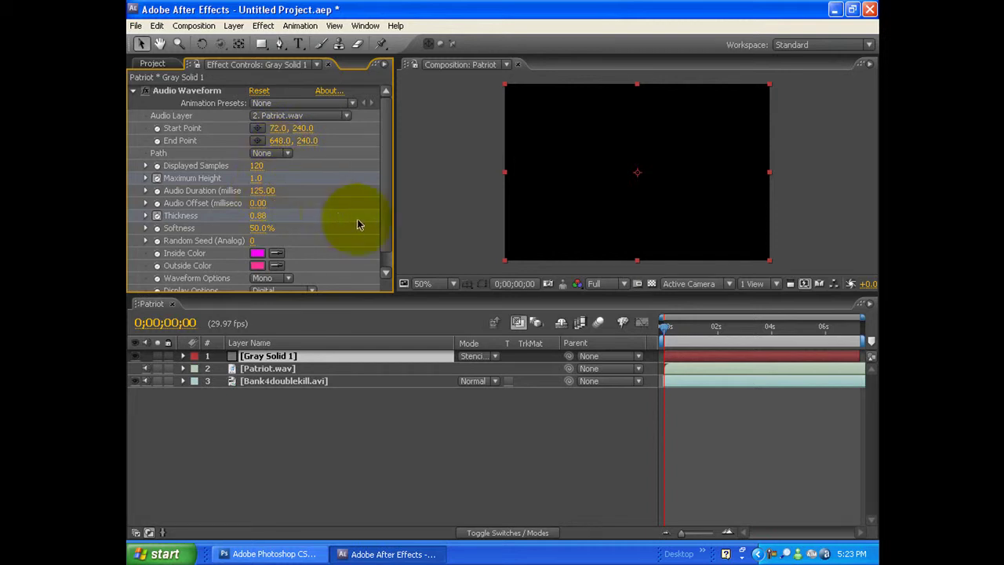
scroll(383, 224, "down", 1)
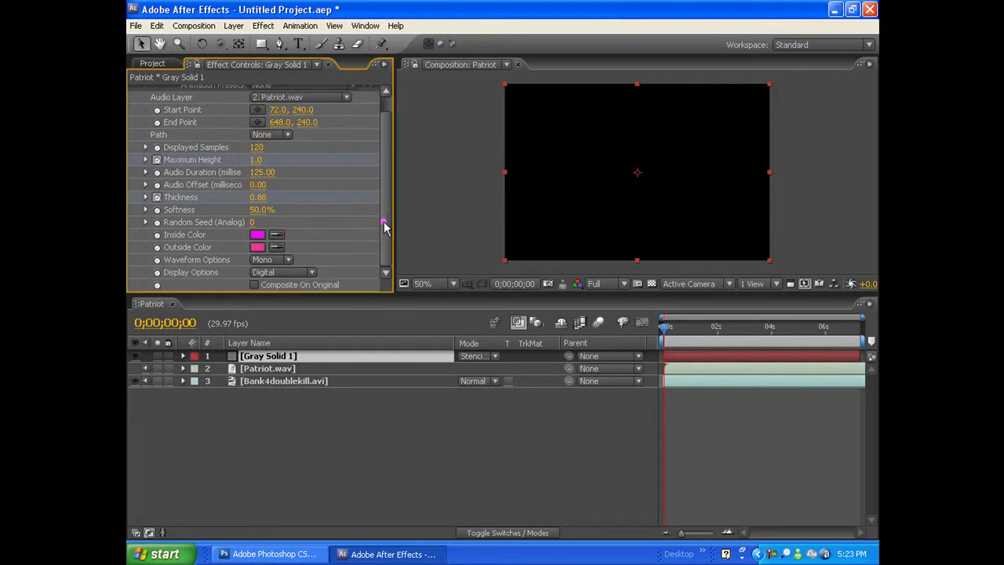
left_click(269, 273)
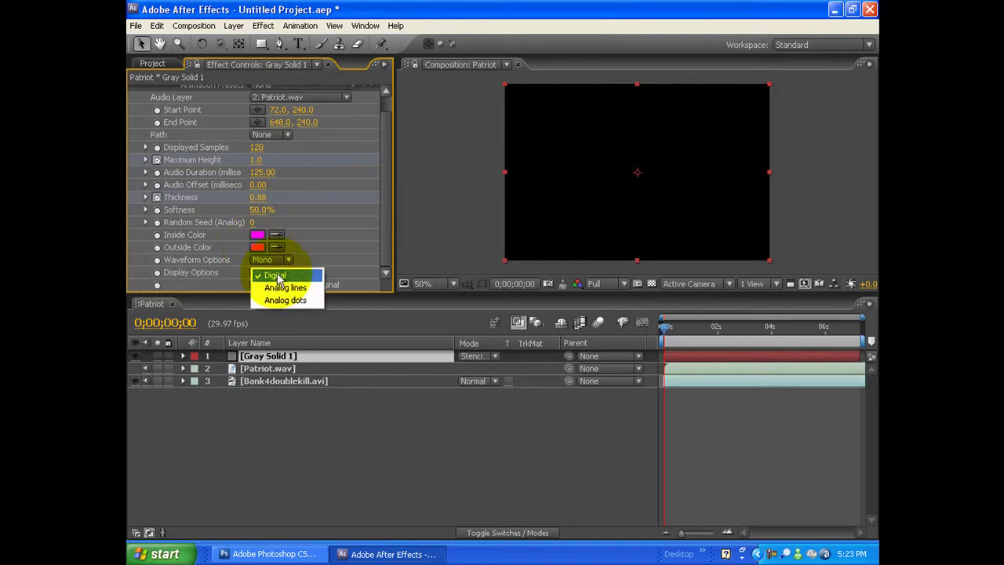
left_click(277, 276)
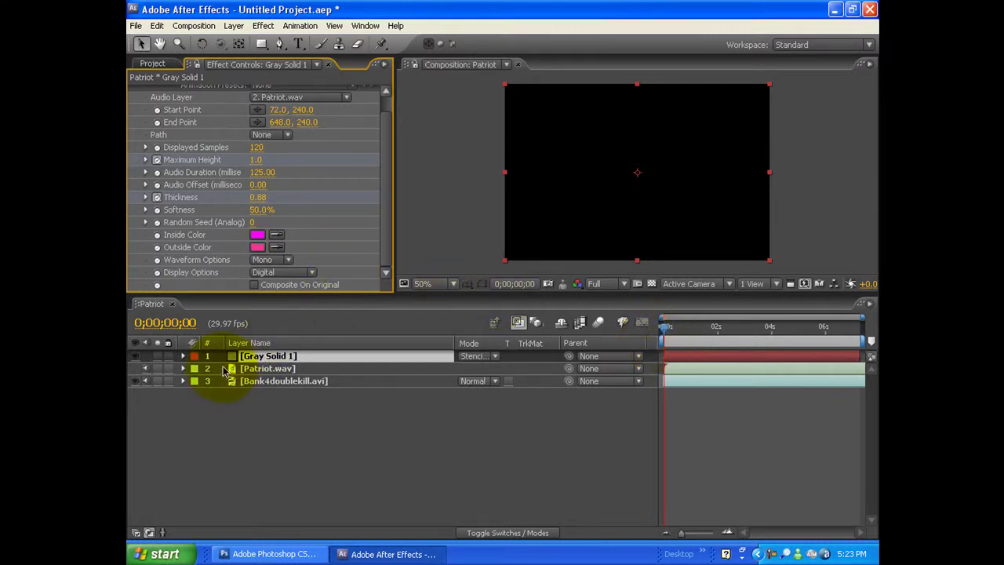
- Reveal Gray Solid 1's Maximum Height and Thickness keyframes and select the Maximum Height ones
left_click(183, 356)
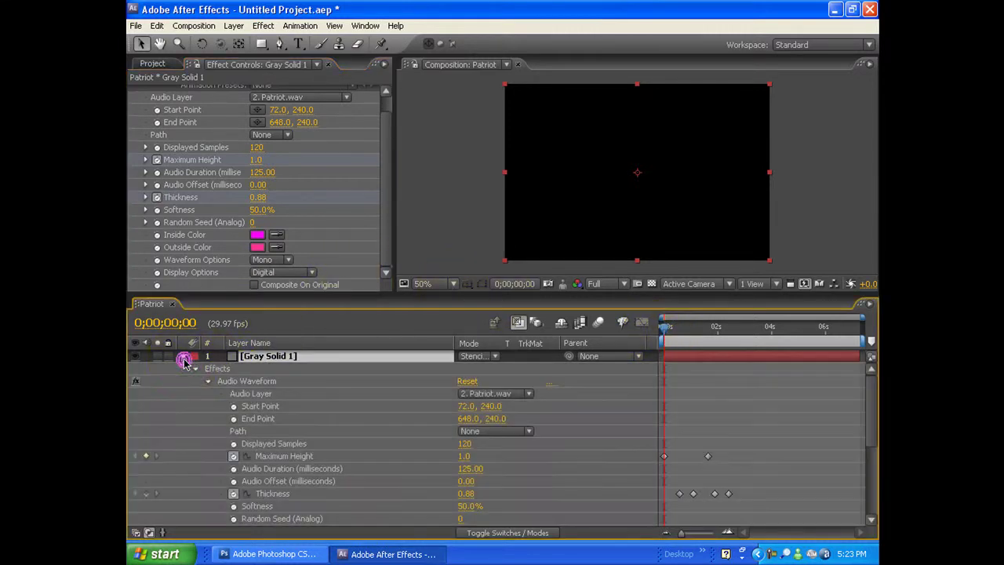
left_click_drag(769, 506, 664, 427)
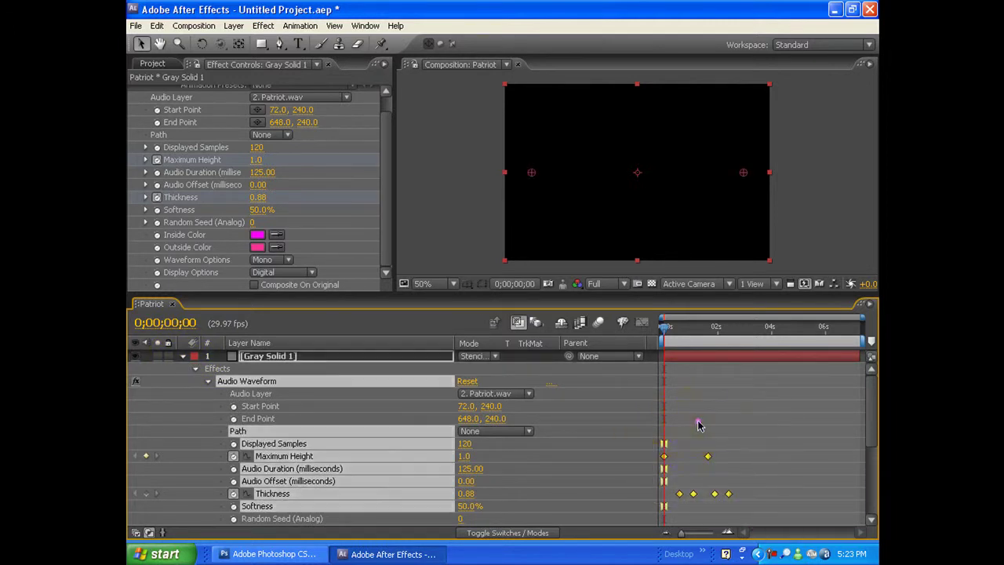
left_click(341, 456)
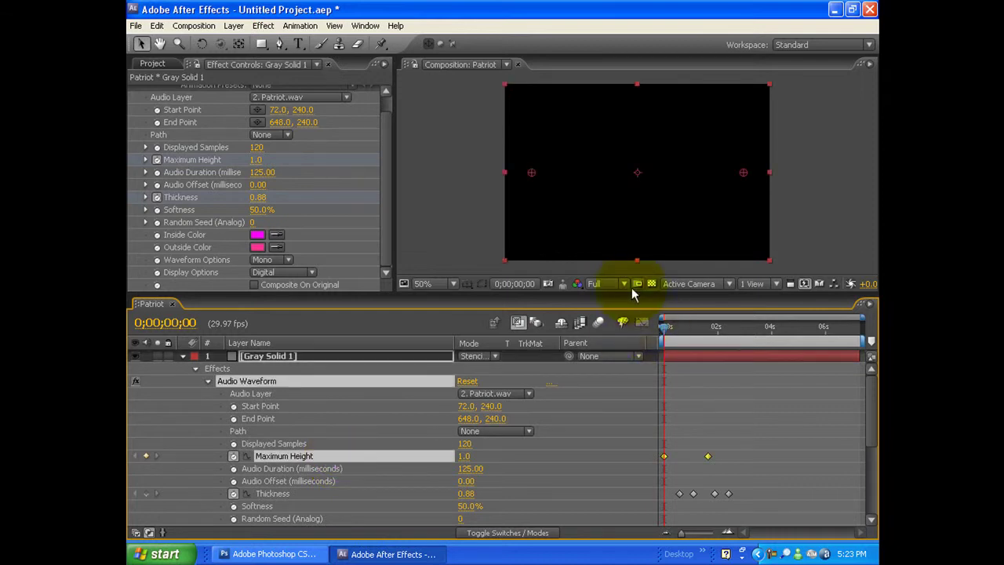
scroll(639, 172, "up", 2)
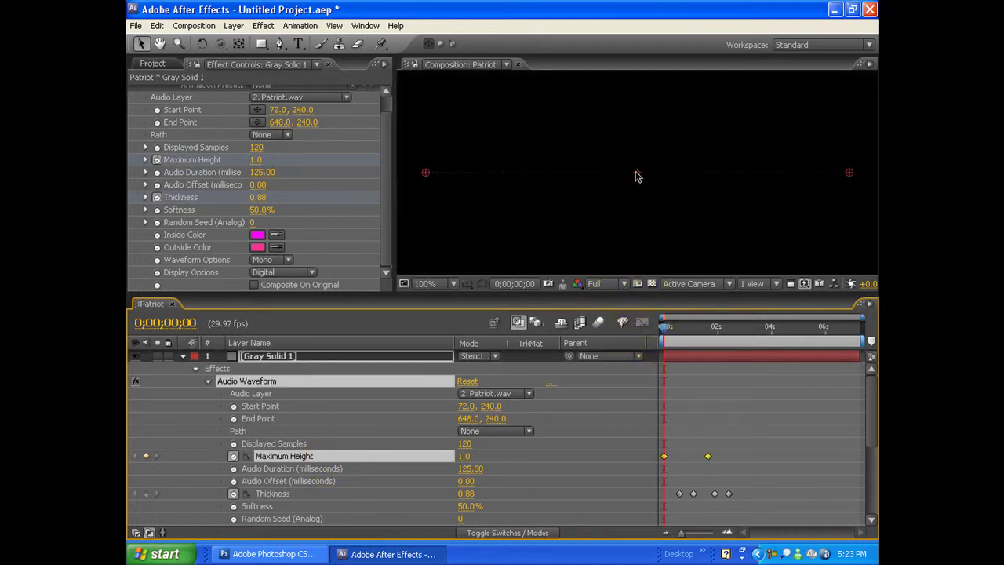
scroll(636, 177, "up", 5)
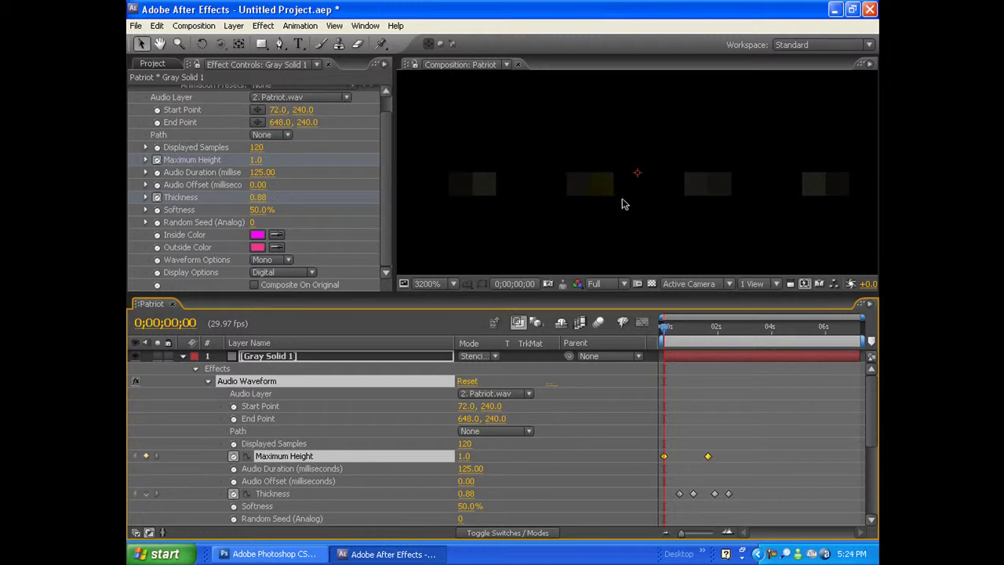
scroll(622, 206, "down", 3)
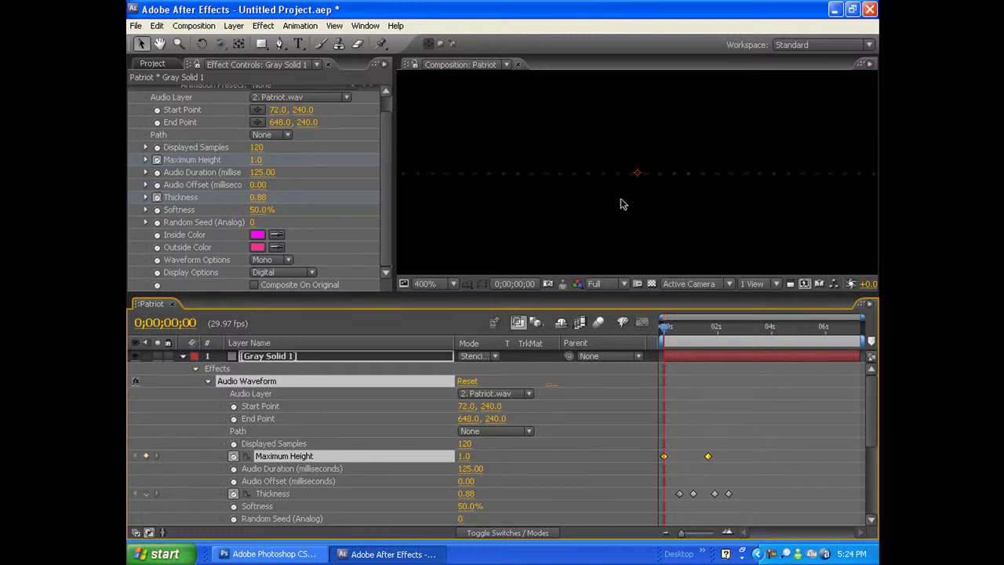
scroll(620, 203, "down", 2)
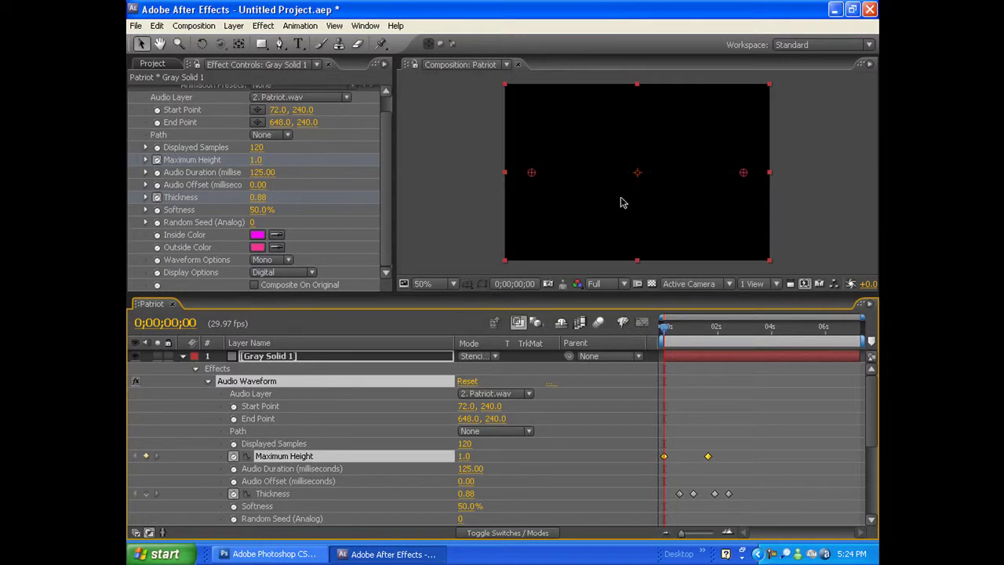
left_click(817, 198)
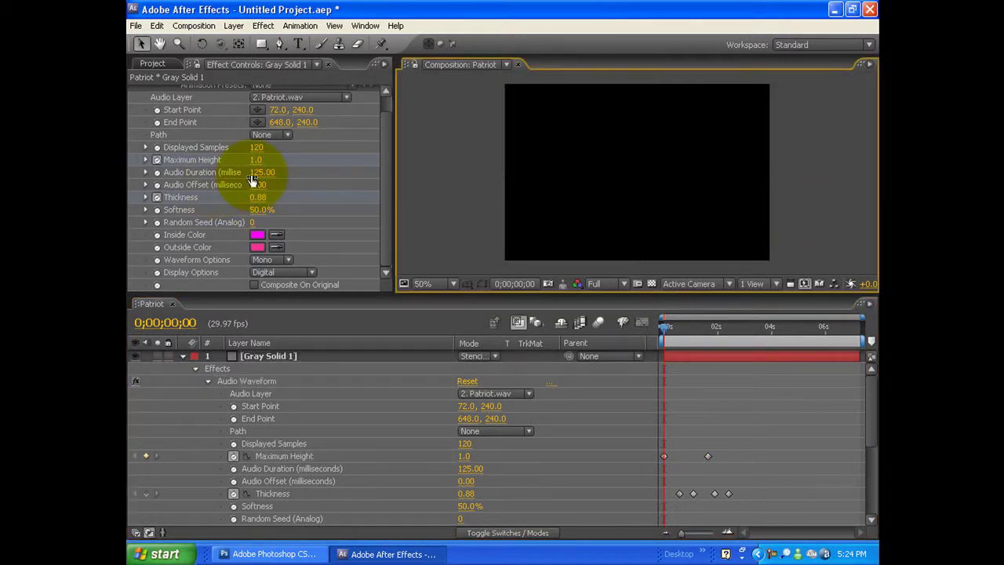
left_click(508, 394)
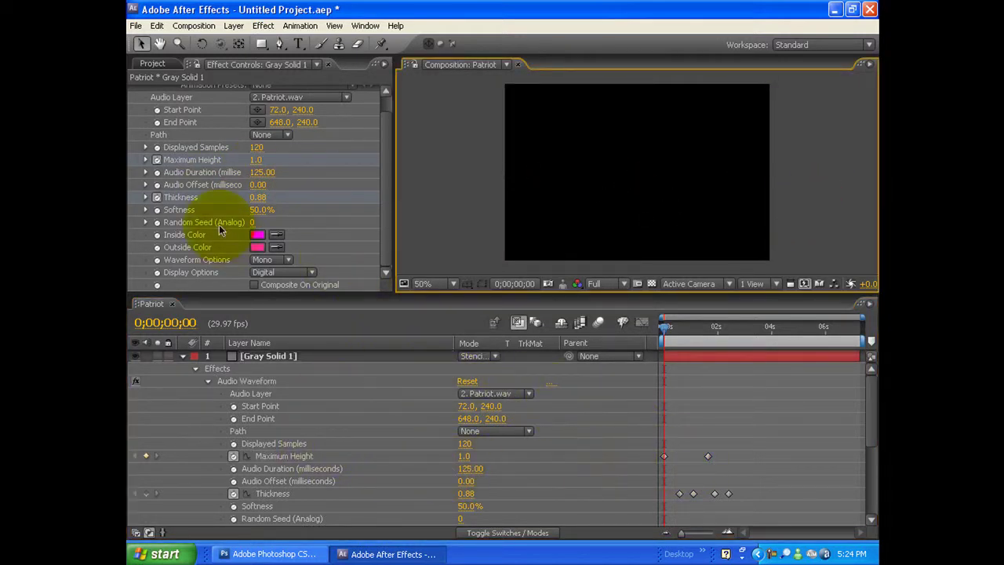
left_click(210, 161)
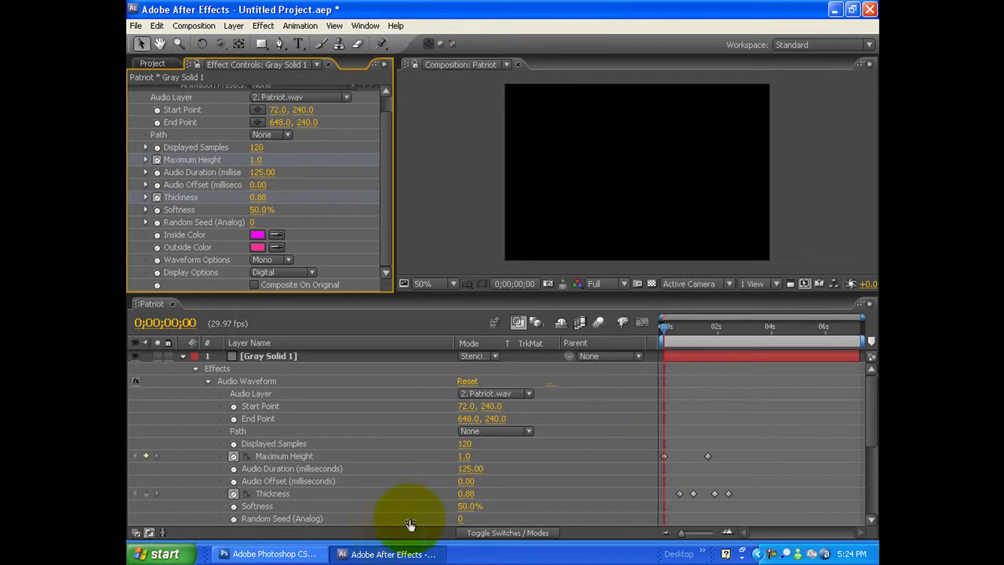
- Jump to 0;00;01;19, confirm Maximum Height is 4000, and scrub to preview the waveform
left_click_drag(665, 326, 628, 336)
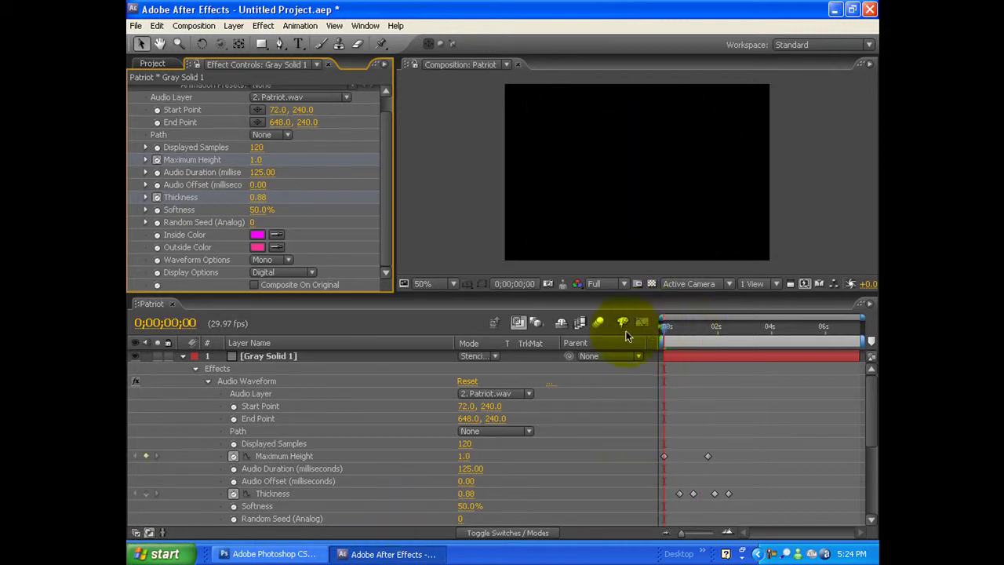
left_click(615, 337)
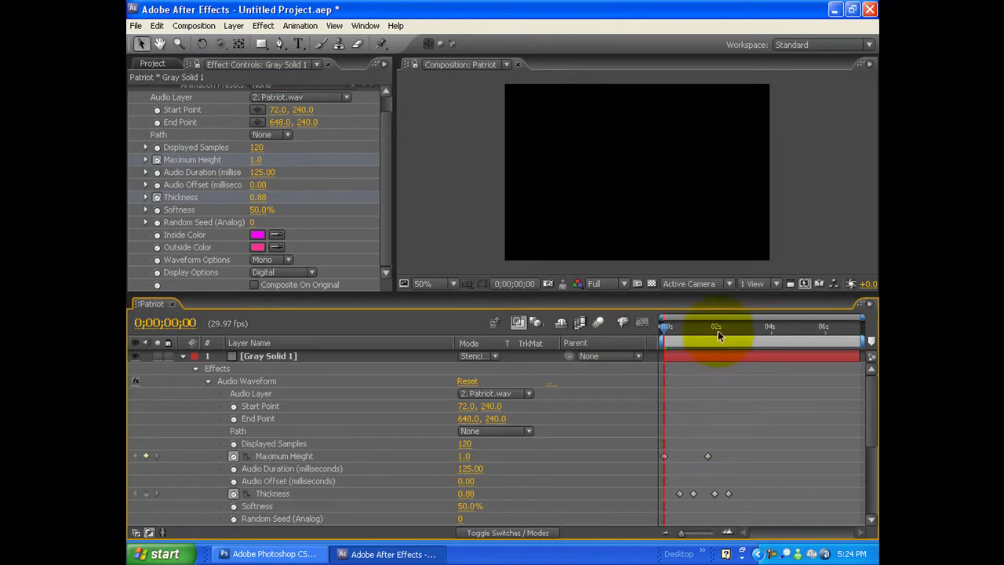
left_click_drag(718, 330, 708, 332)
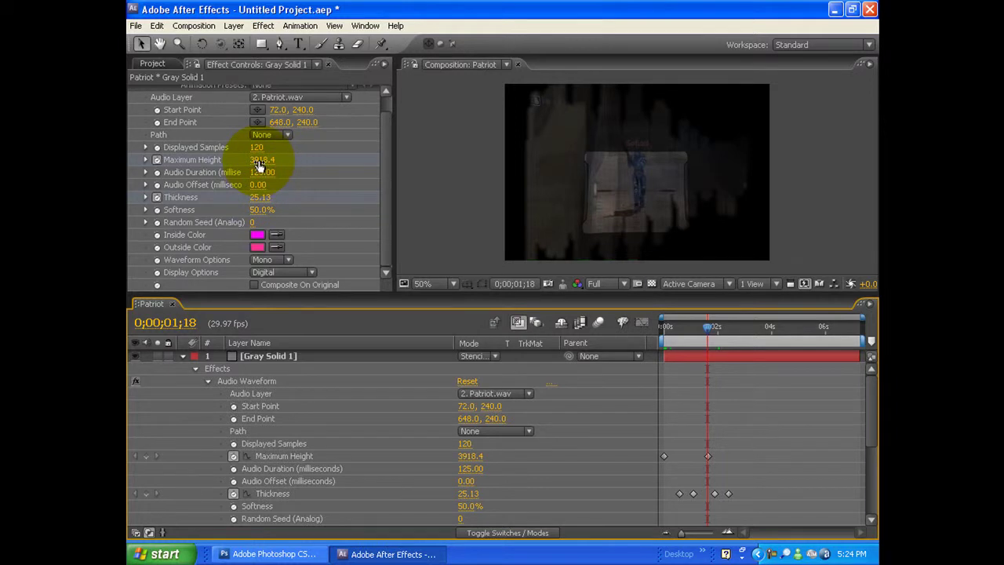
left_click(516, 284)
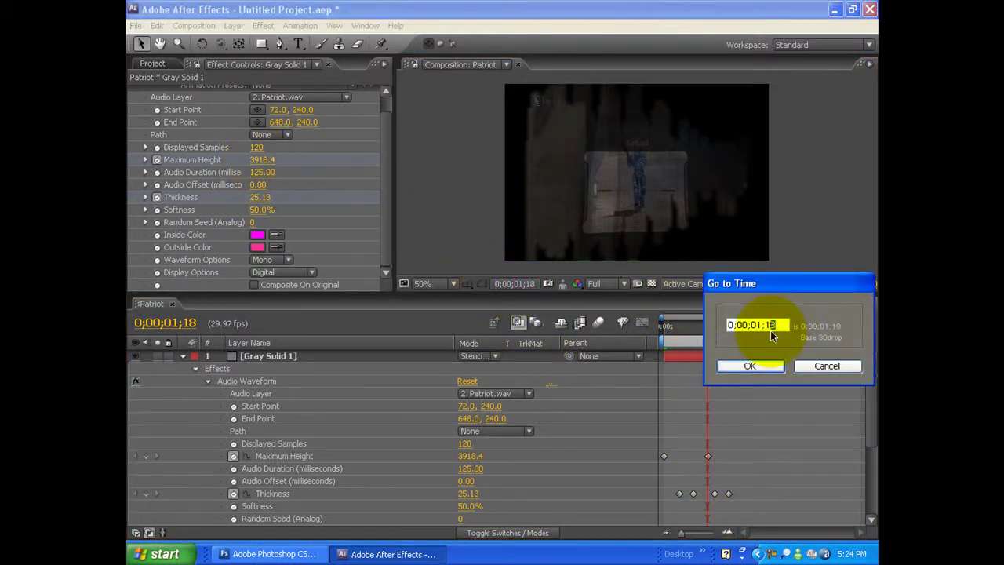
type("0;00;01;19")
key("Return")
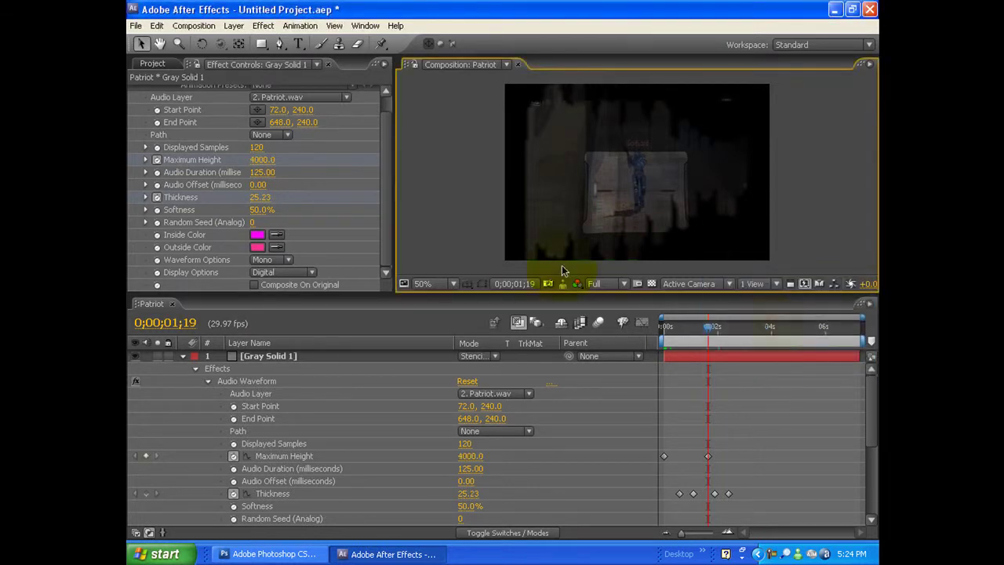
left_click(252, 161)
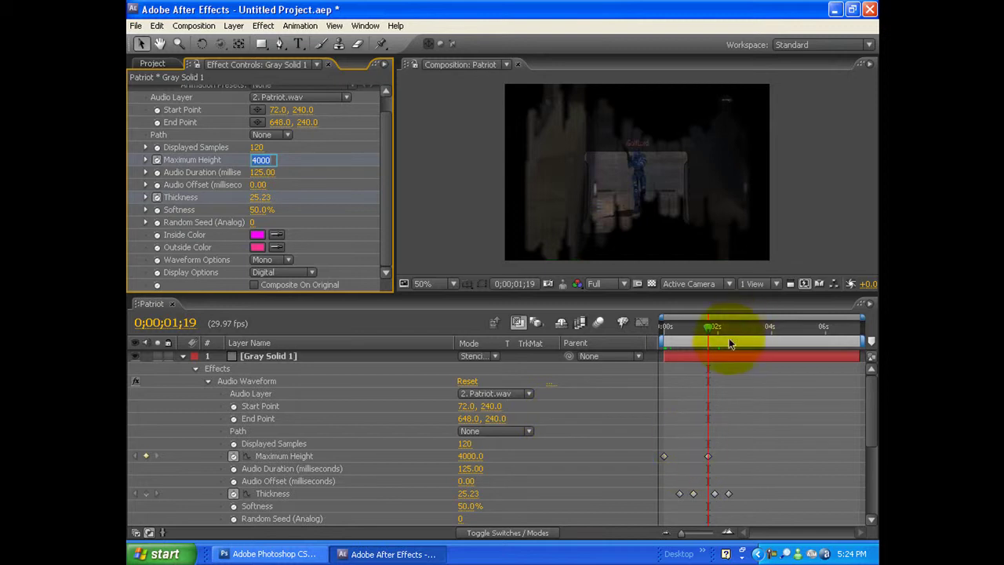
left_click(708, 328)
left_click_drag(708, 330, 684, 332)
left_click(685, 332)
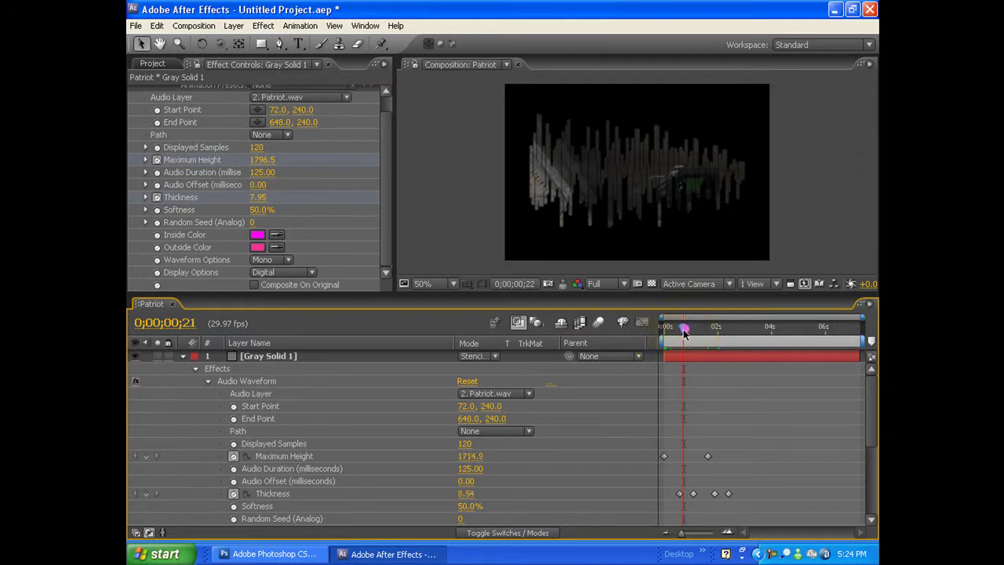
left_click(682, 335)
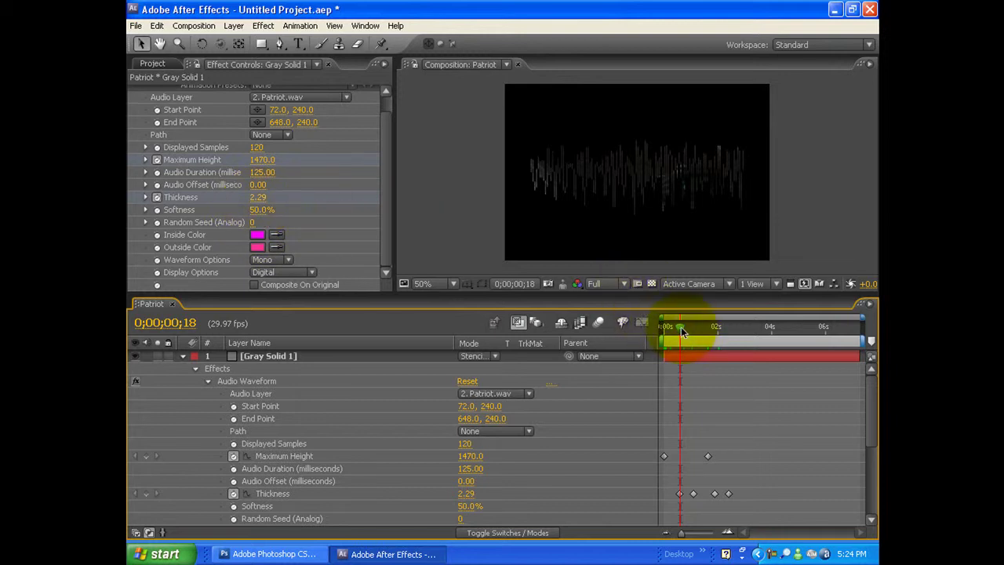
left_click_drag(681, 326, 665, 332)
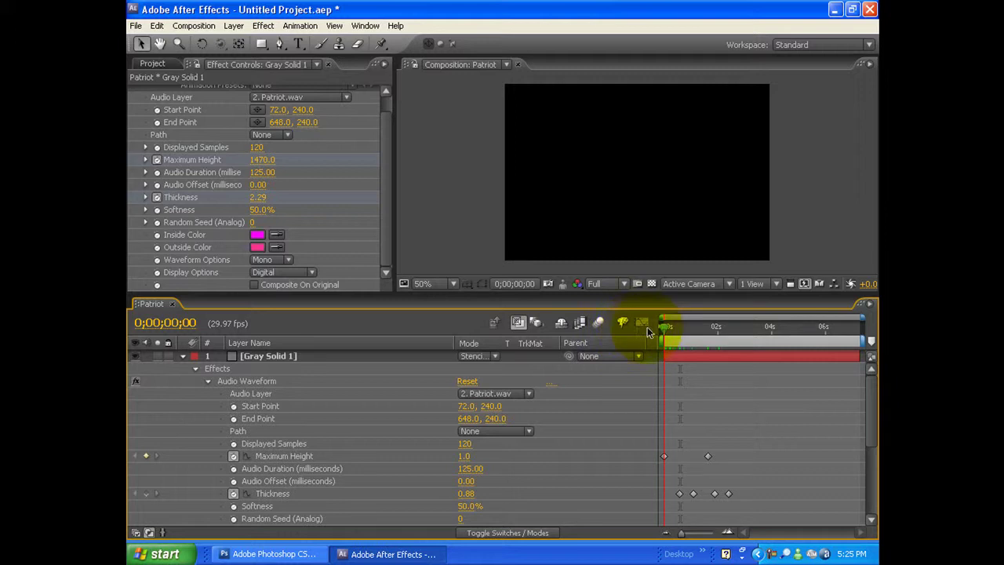
left_click_drag(667, 331, 699, 333)
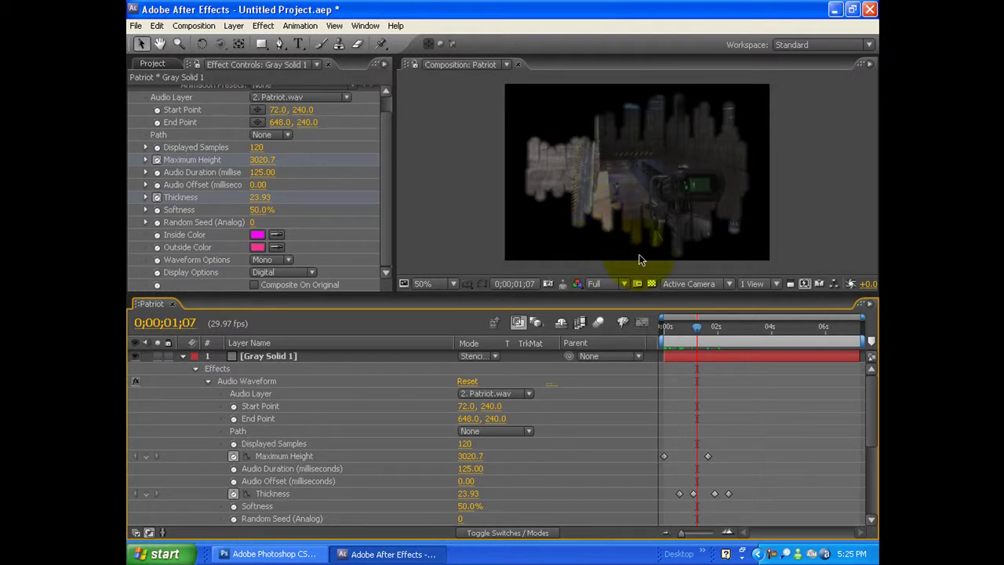
mouse_move(698, 330)
left_mouse_down()
mouse_move(672, 332)
mouse_move(683, 328)
left_mouse_up()
scroll(662, 258, "up", 3)
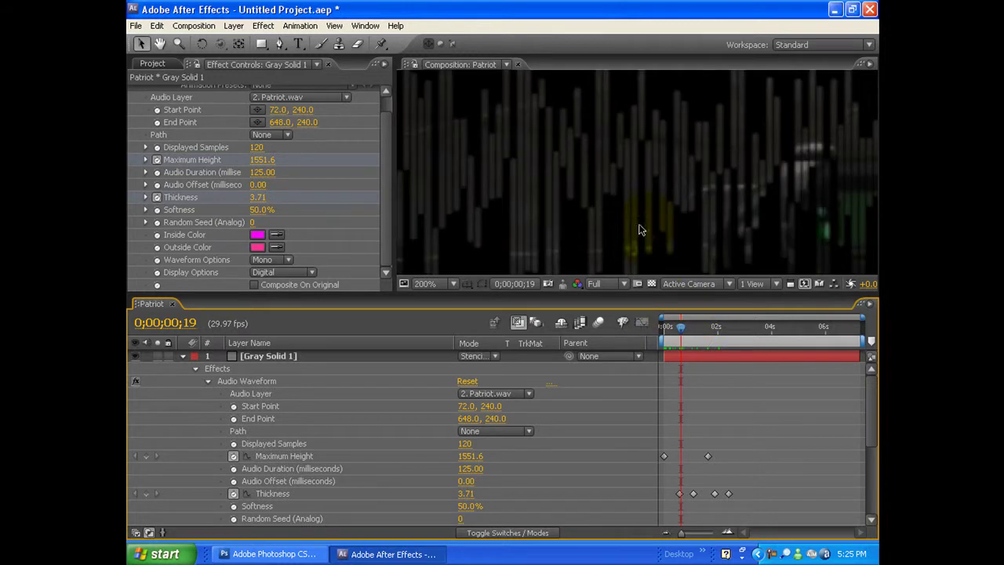
scroll(563, 196, "down", 3)
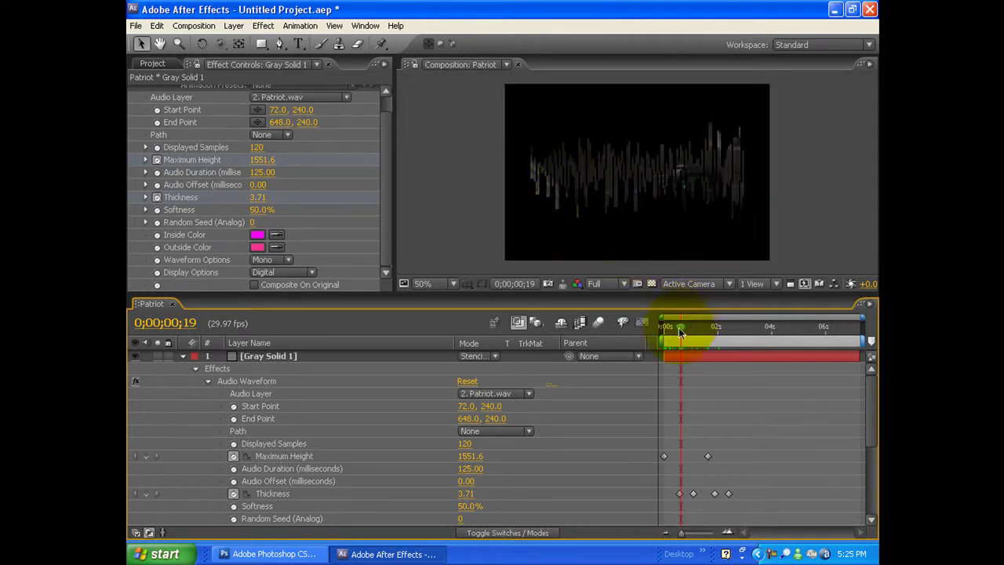
mouse_move(675, 331)
left_mouse_down()
mouse_move(698, 338)
mouse_move(690, 340)
left_mouse_up()
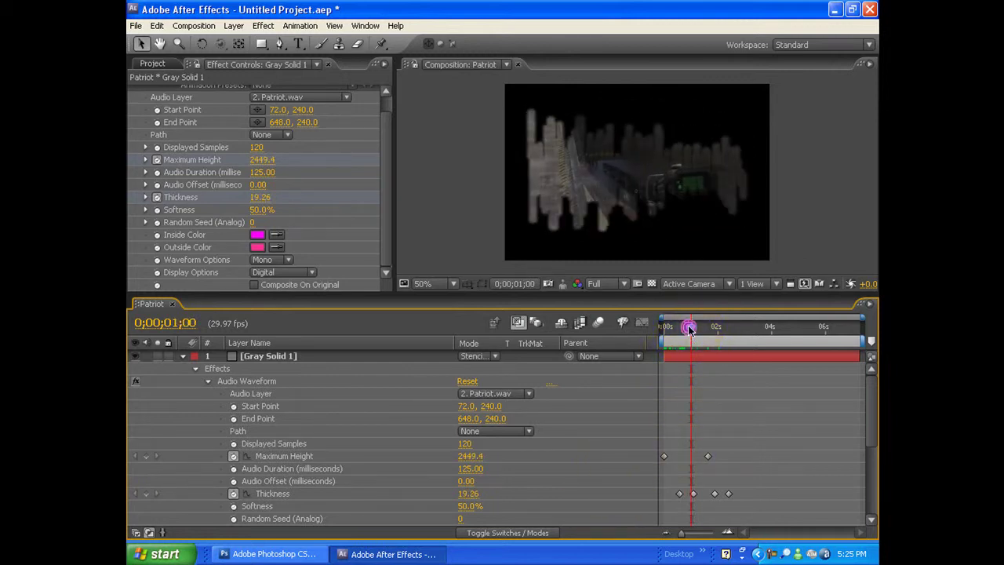
left_click_drag(691, 329, 694, 329)
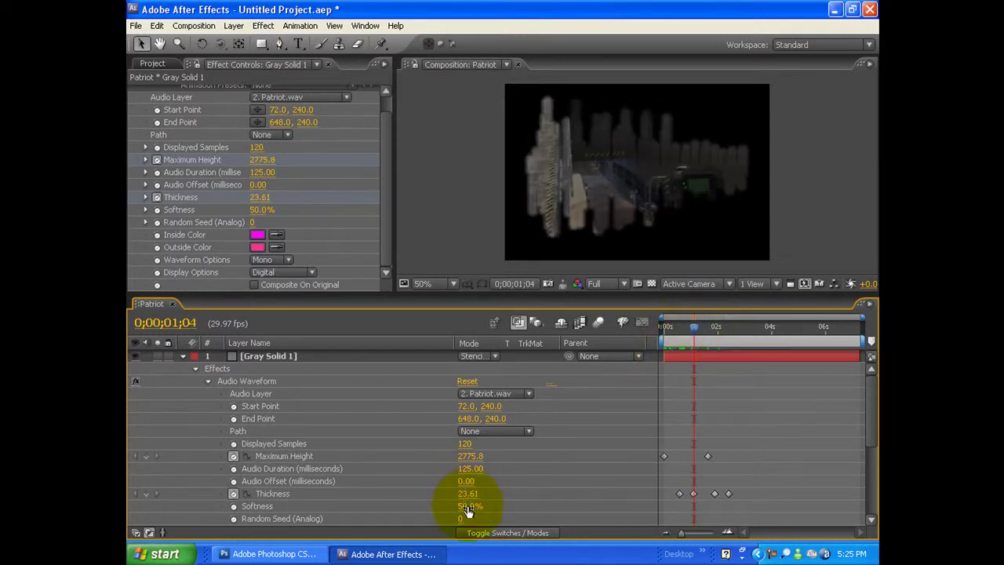
left_click(711, 333)
left_click_drag(711, 333, 713, 333)
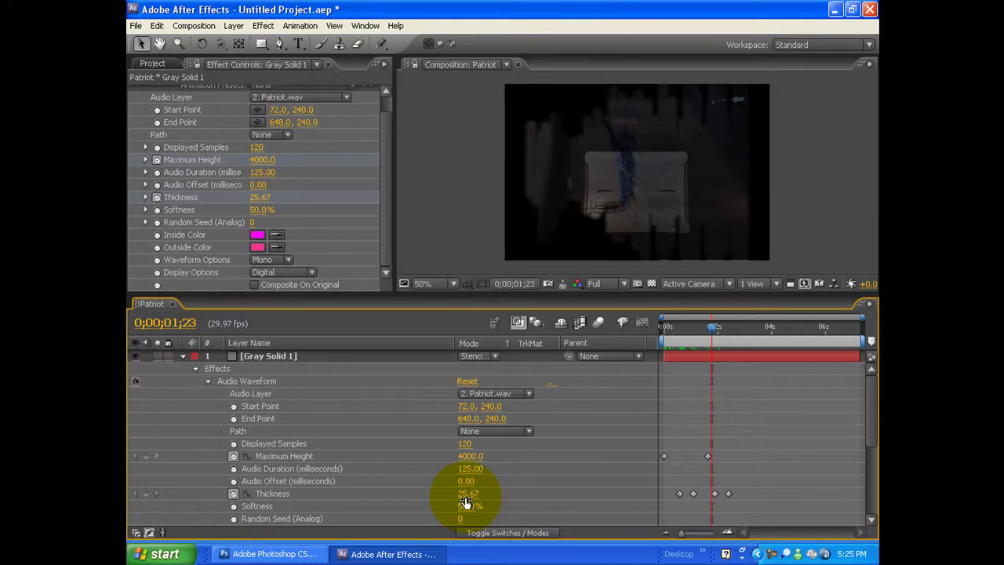
left_click(714, 333)
left_click_drag(715, 334, 669, 333)
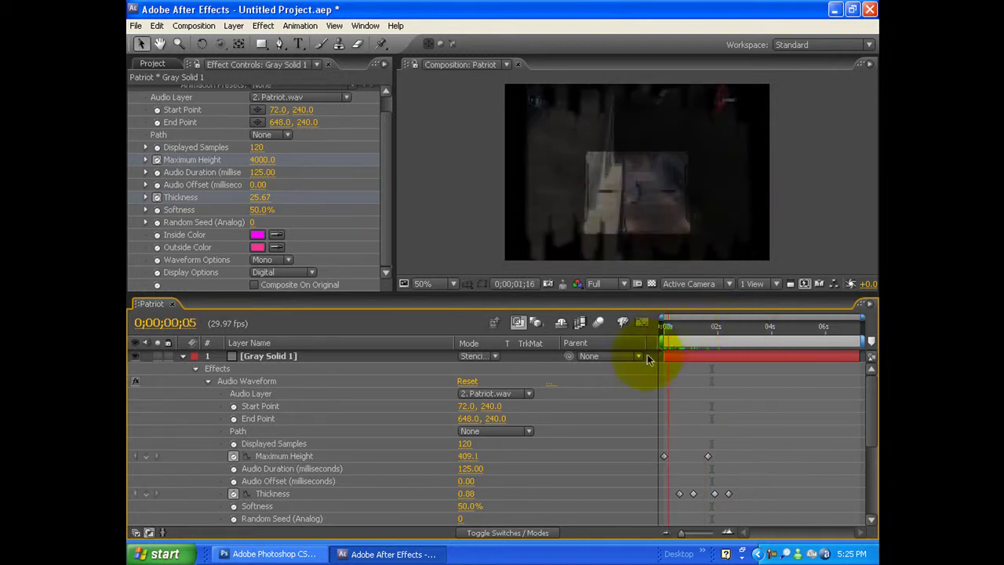
- Return to 0;00;00;00, scrub the first frames, then collapse Gray Solid 1's effect properties
key("Home")
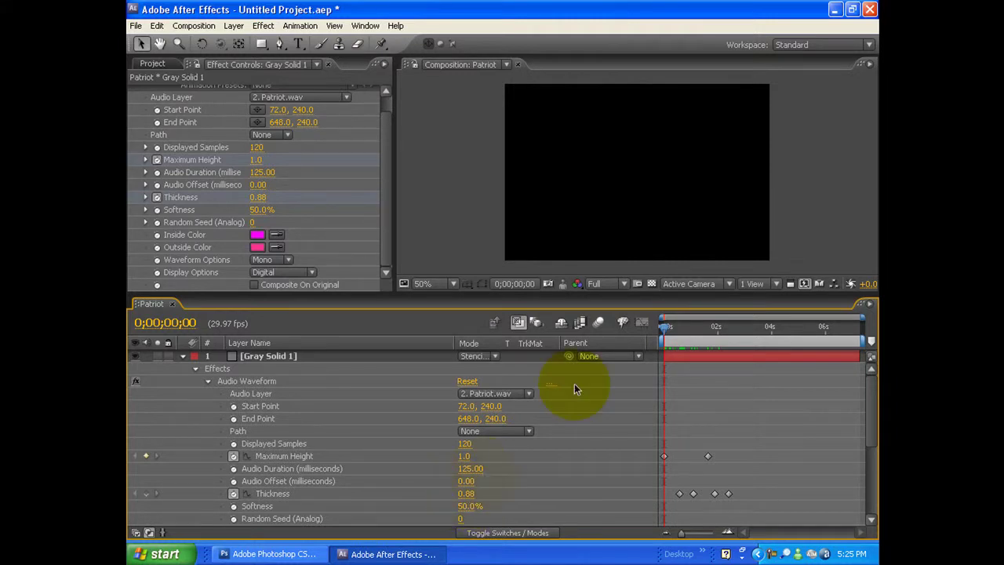
left_click_drag(662, 331, 651, 359)
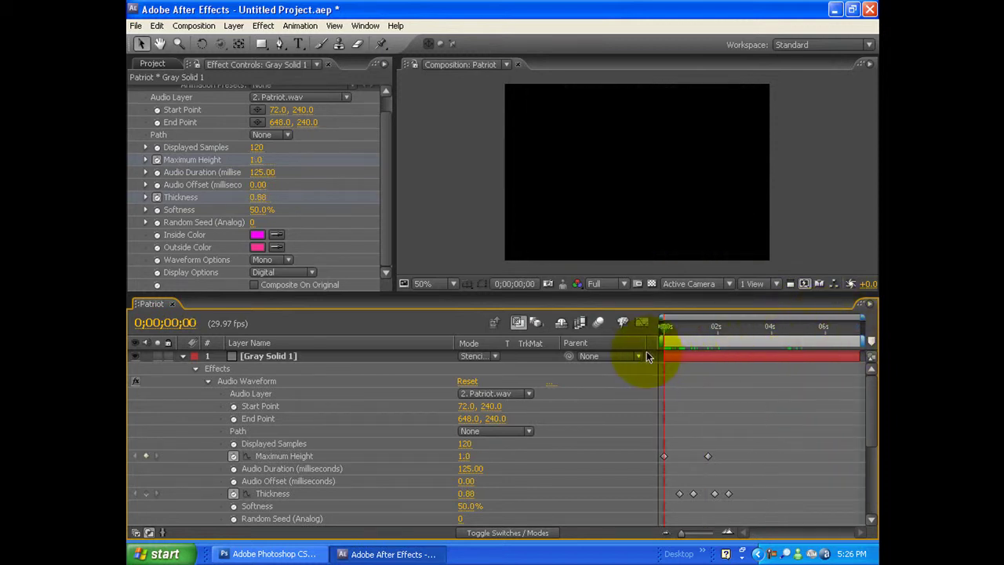
left_click(183, 357)
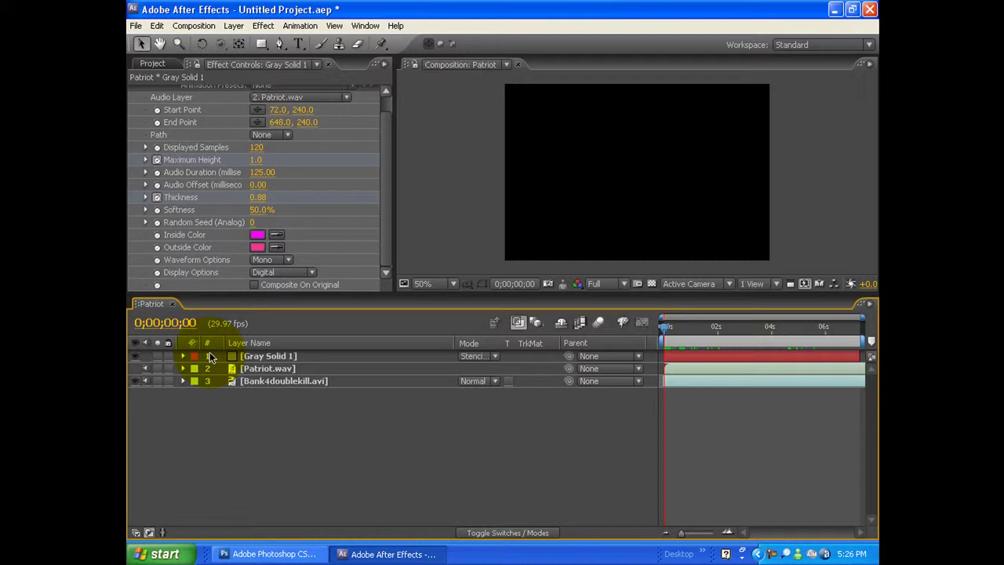
- Scrub the current-time indicator to 0;00;04;05 and zoom in on the viewer
left_click(682, 326)
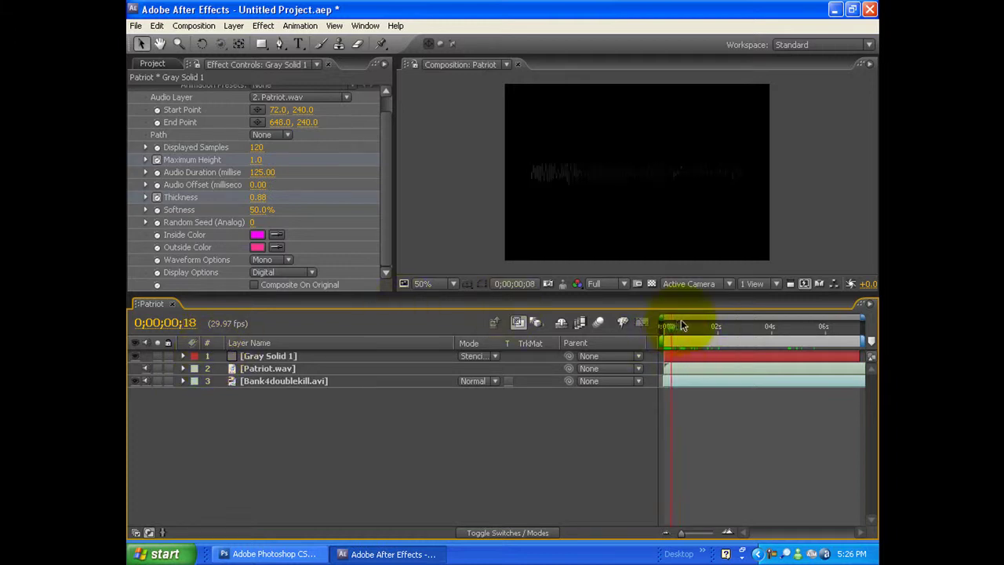
left_click_drag(682, 326, 777, 333)
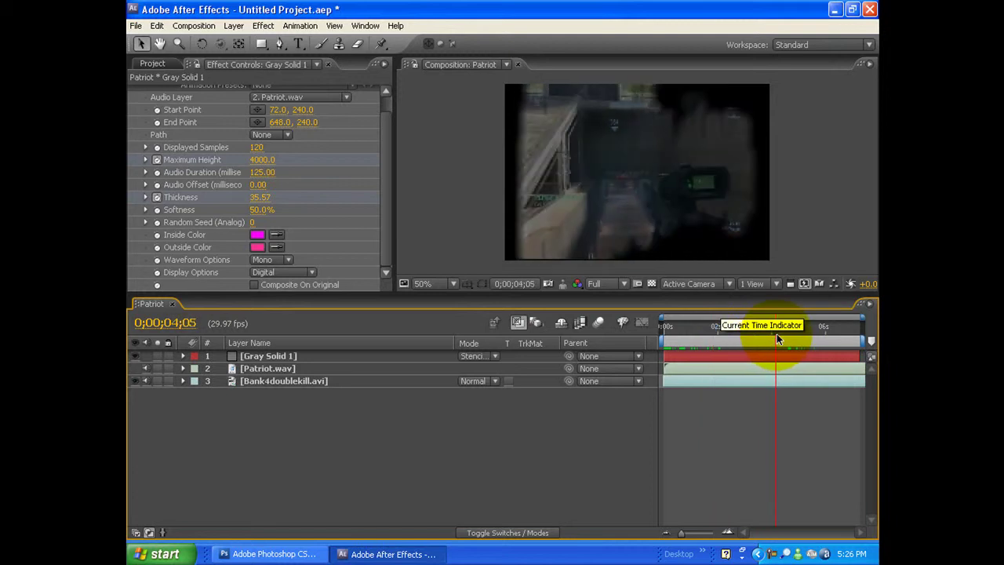
scroll(706, 255, "up", 2)
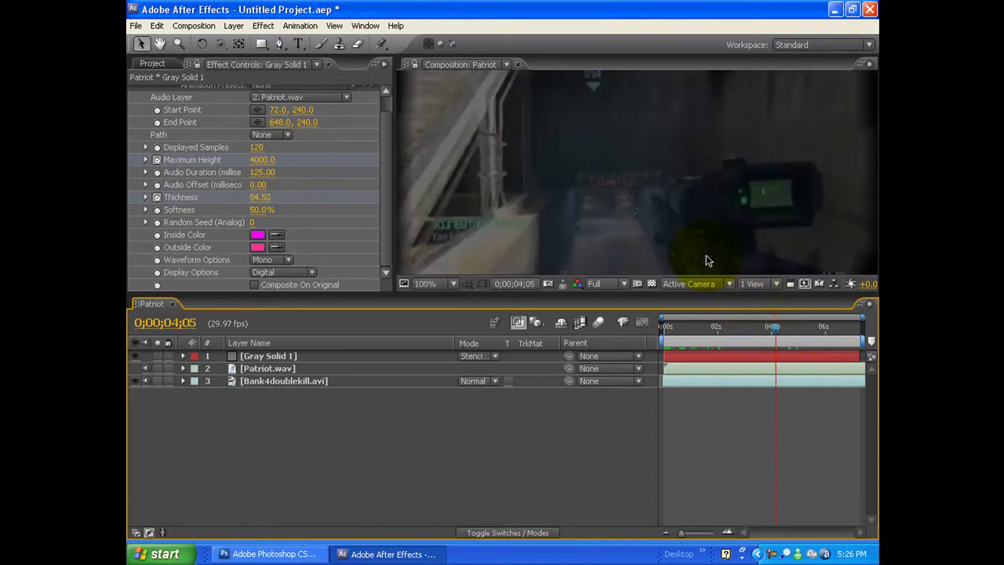
- Pan the magnified frame with the Hand tool, recentre it, and clear the layer selection
key("h")
scroll(771, 211, "up", 1)
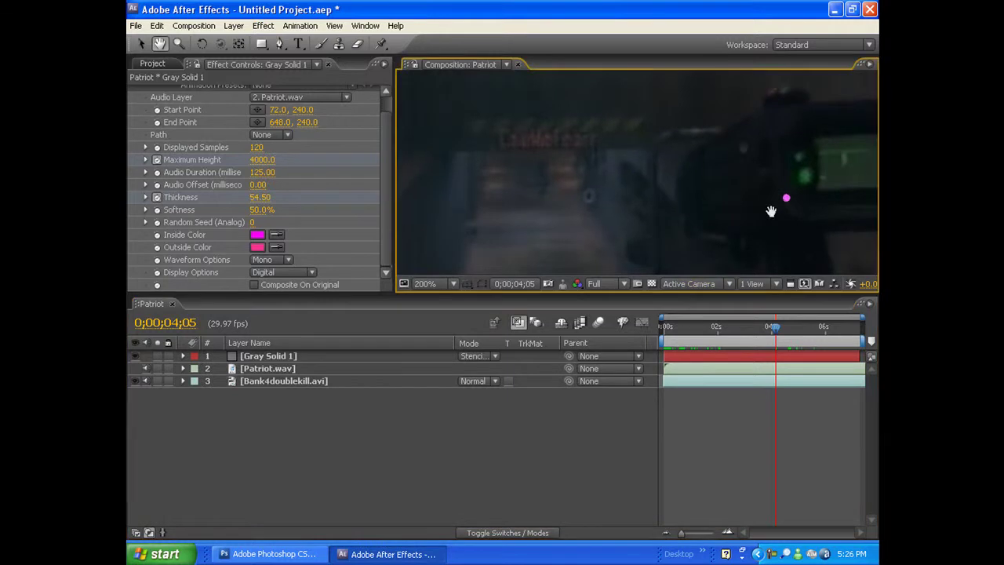
left_click_drag(771, 211, 730, 124)
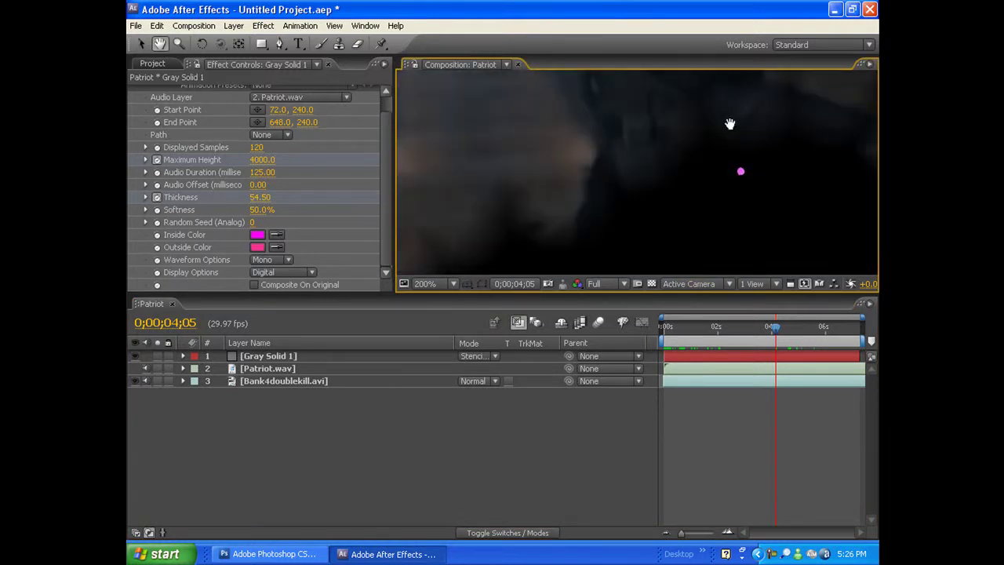
key("v")
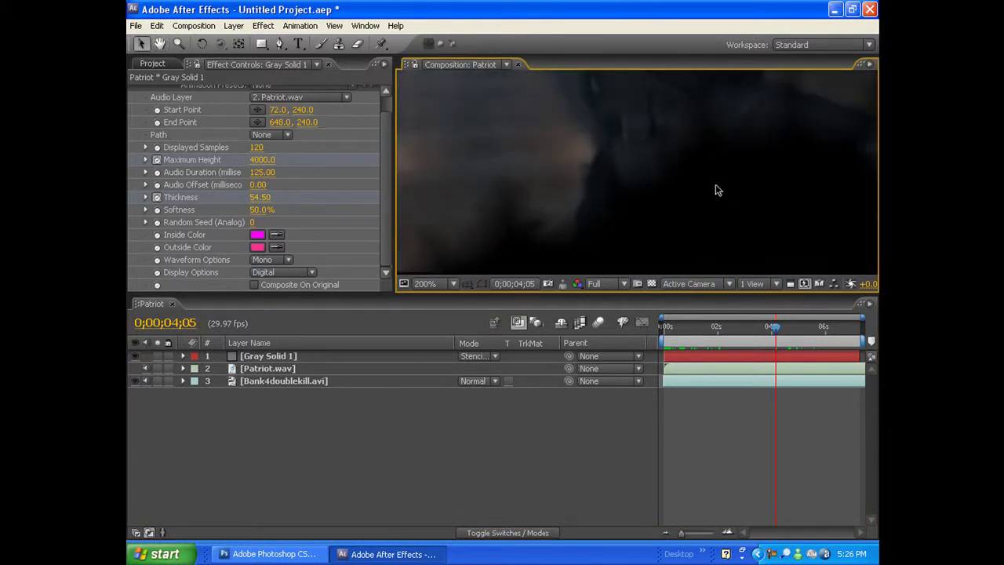
scroll(750, 161, "down", 4)
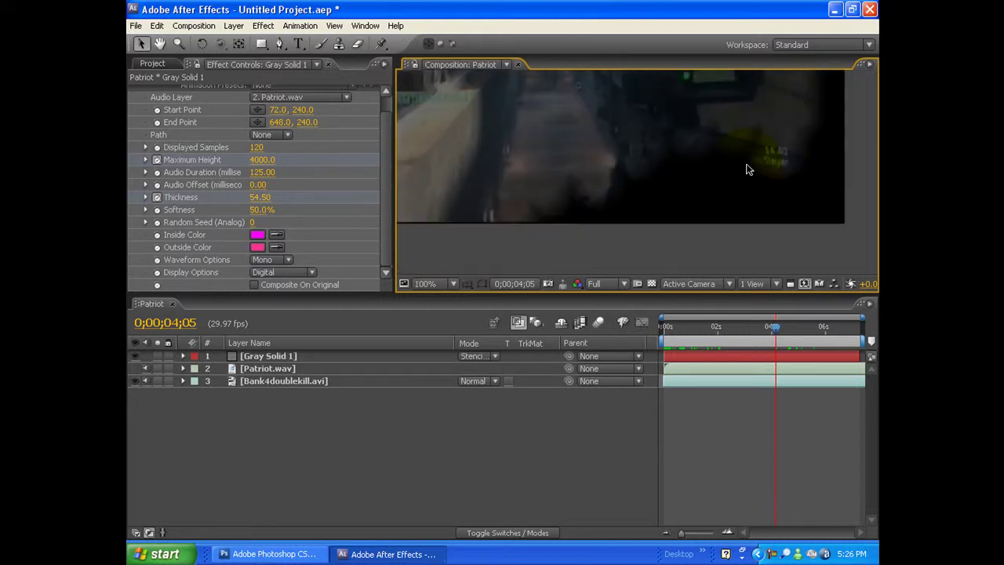
key("h")
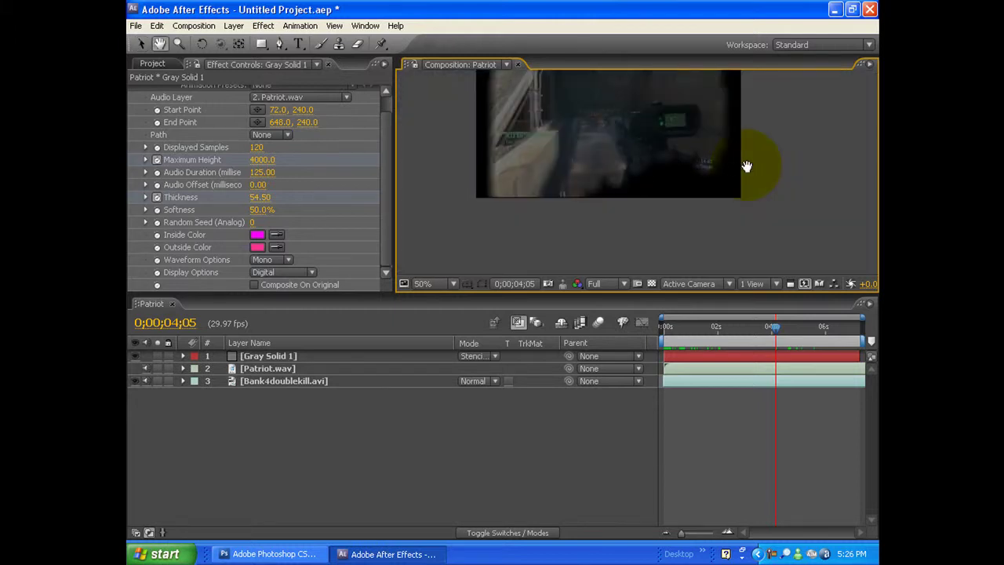
left_click_drag(746, 166, 759, 232)
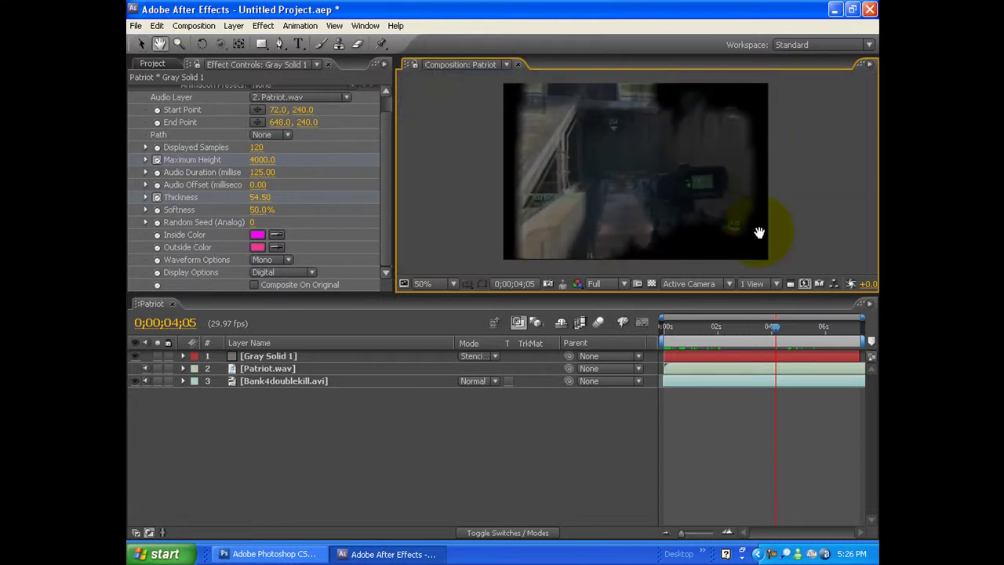
key("v")
left_click_drag(269, 376, 350, 471)
left_click(303, 437)
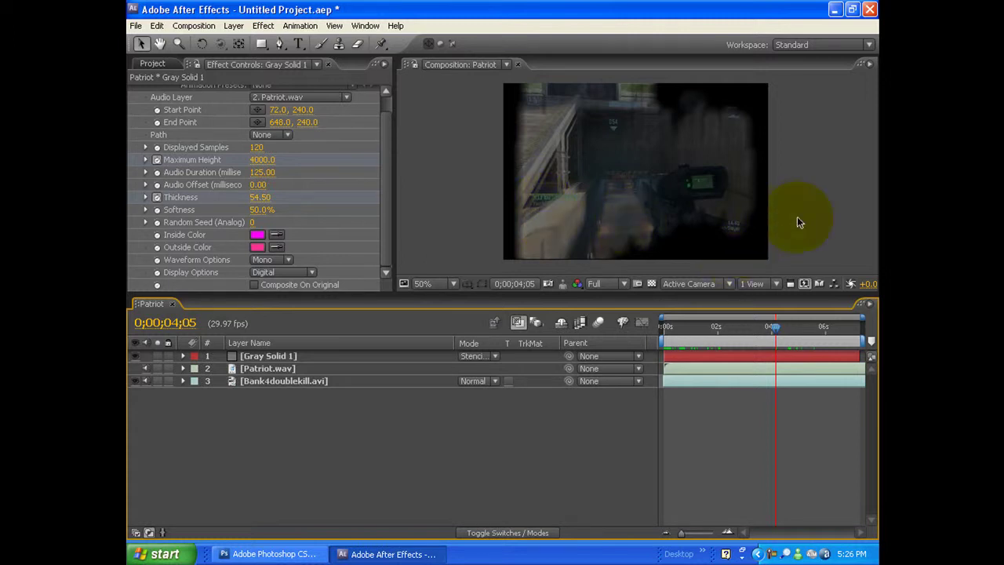
left_click(611, 196)
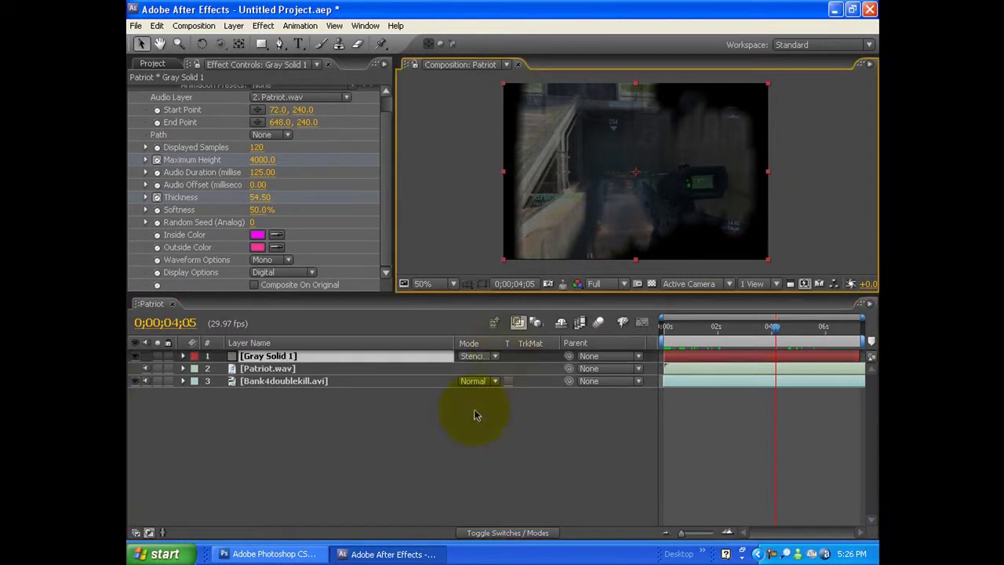
left_click(287, 381)
left_click(289, 357)
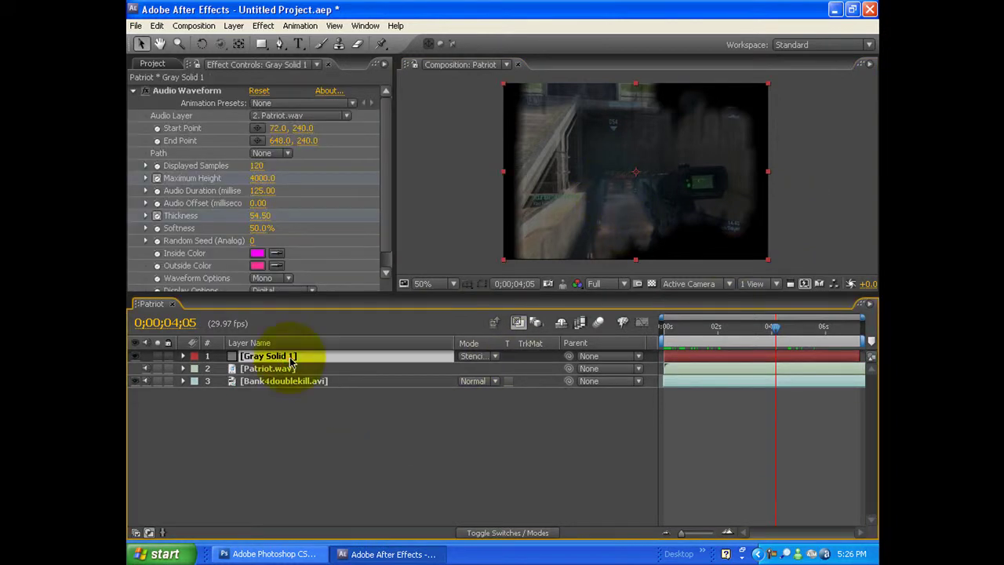